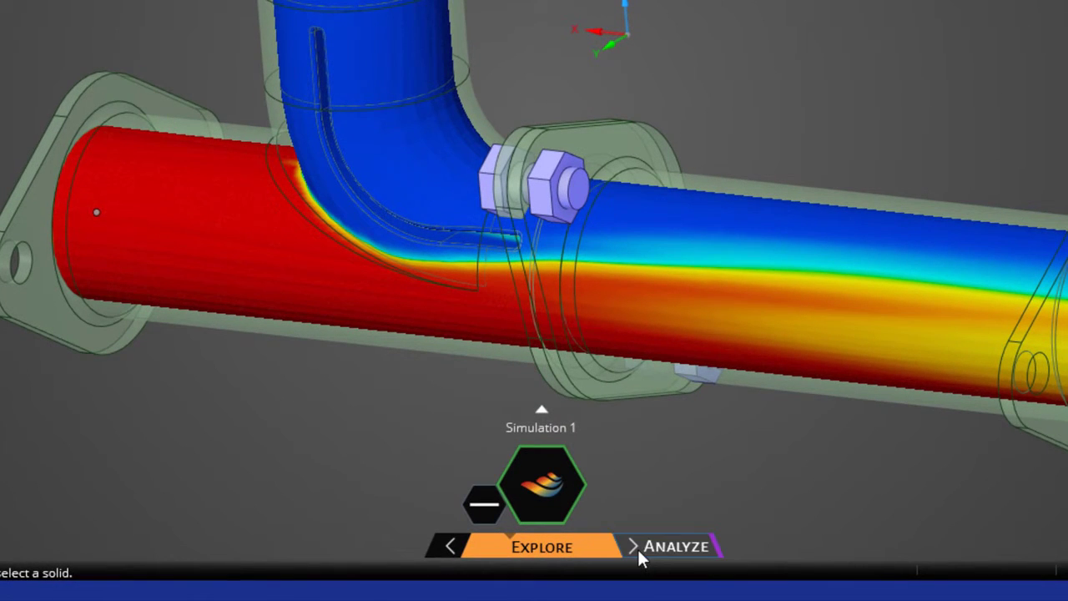
Switch Simulation 1 to Analyze mode and review the Simulation Options settings
click(656, 548)
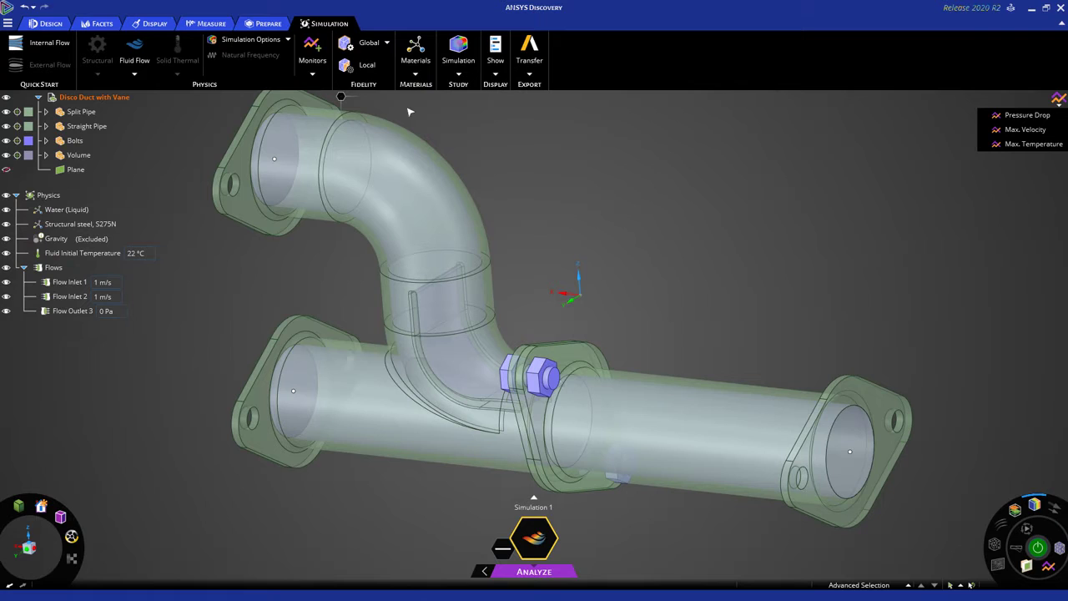
click(288, 40)
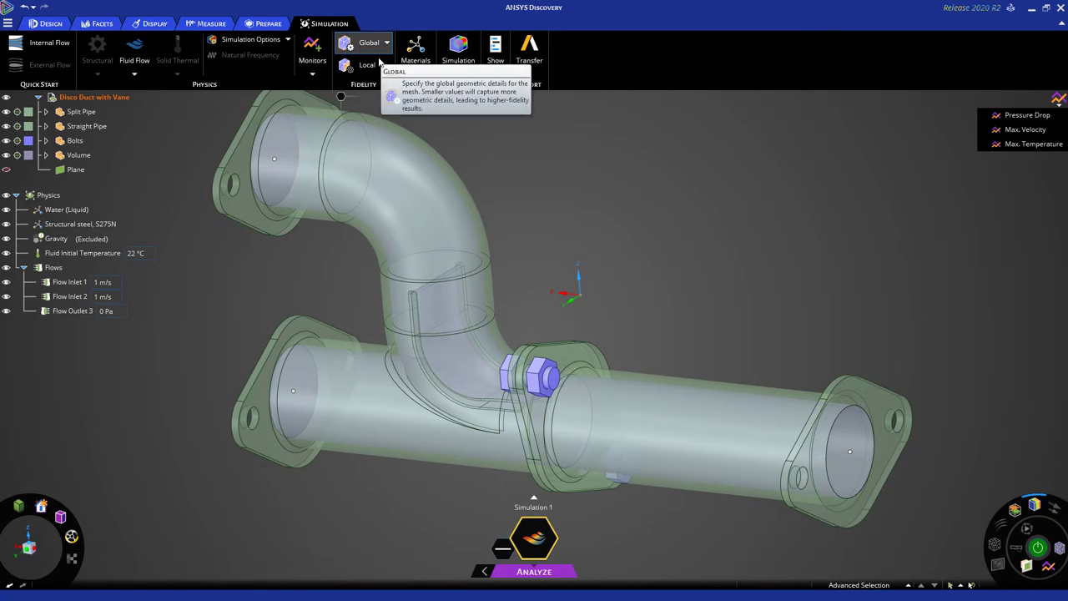
scroll(569, 230, down, 1)
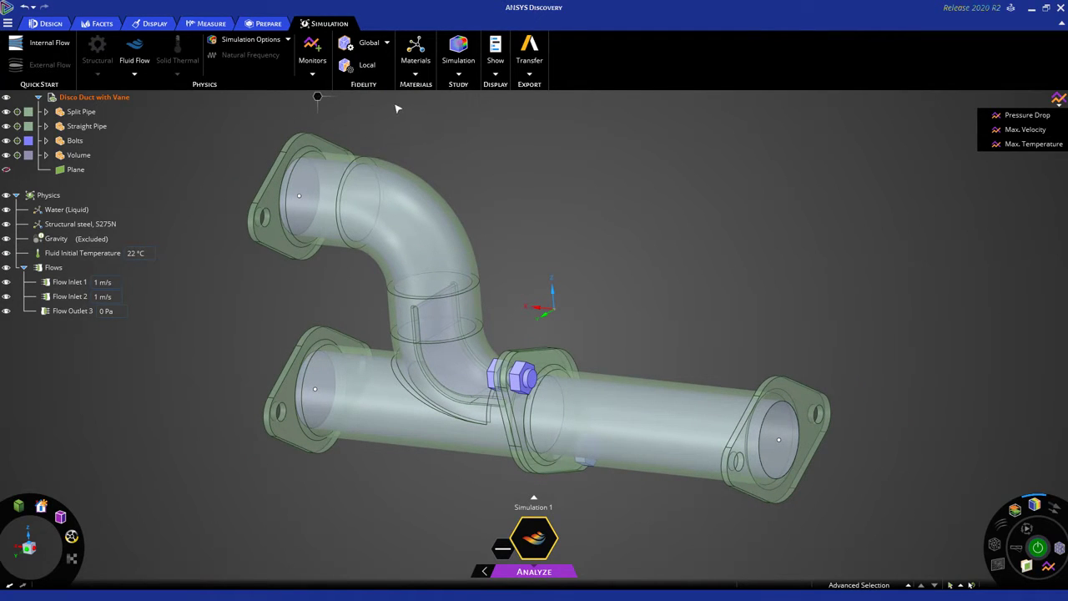
Apply a local fidelity of 5 mm to the whole fluid volume body
click(365, 65)
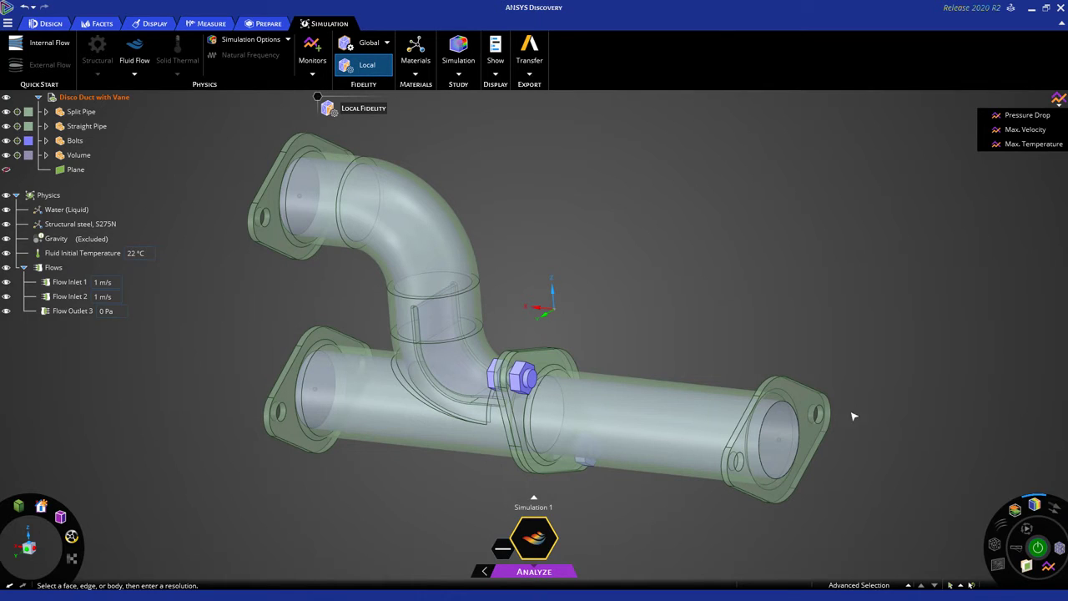
triple_click(780, 428)
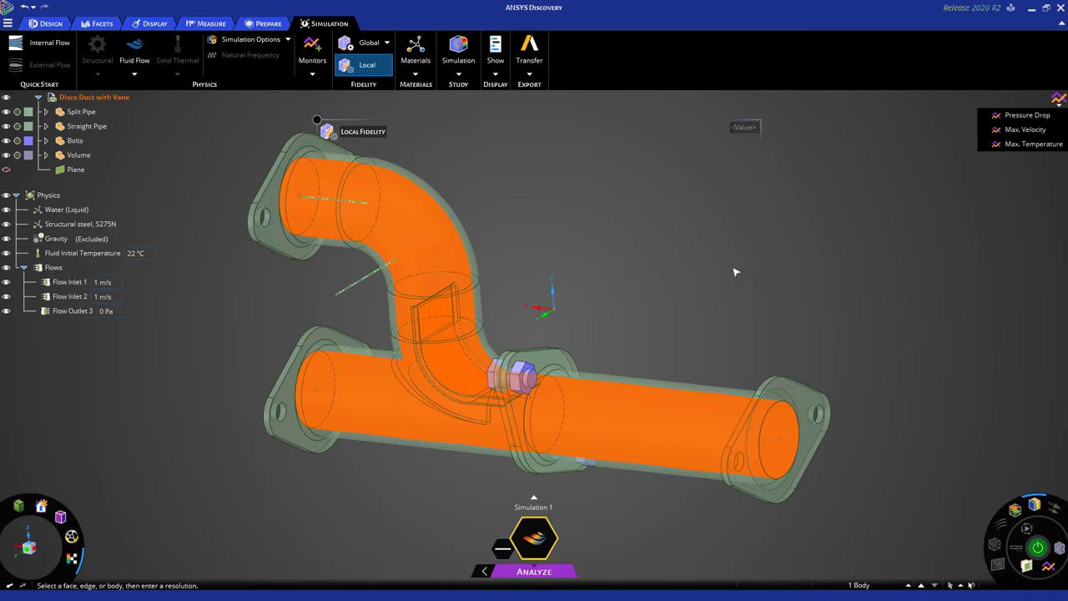
shift+middle_drag(701, 256, 703, 271)
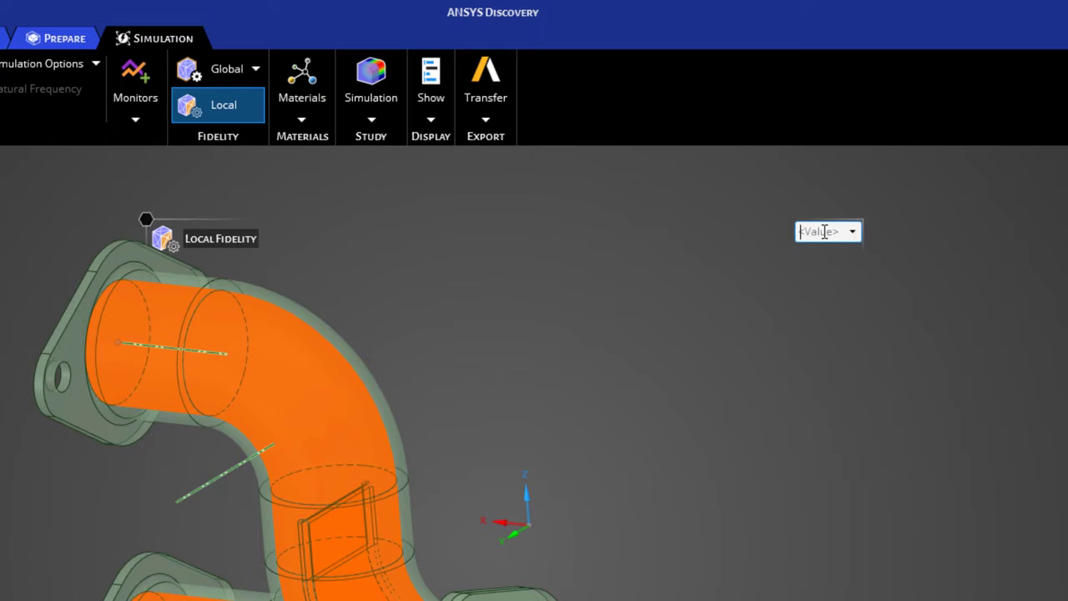
text(5 )
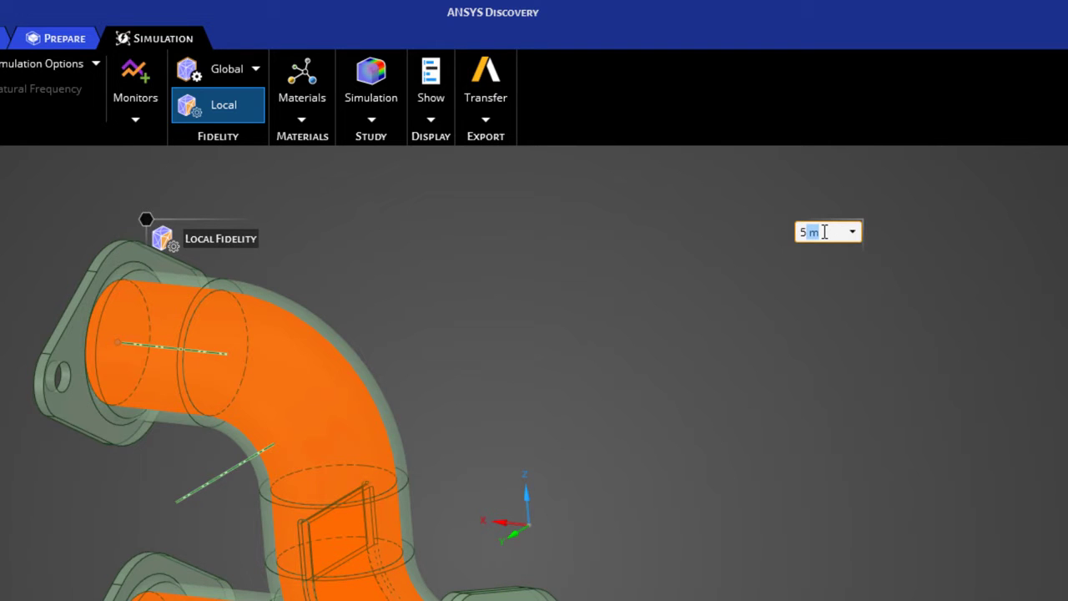
text(mm)
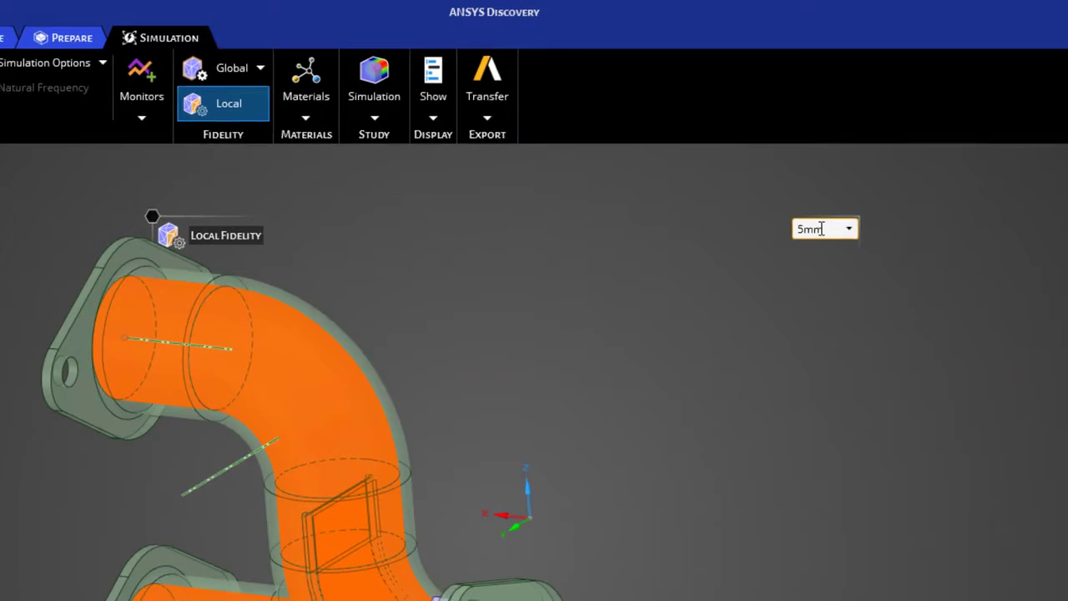
key(Return)
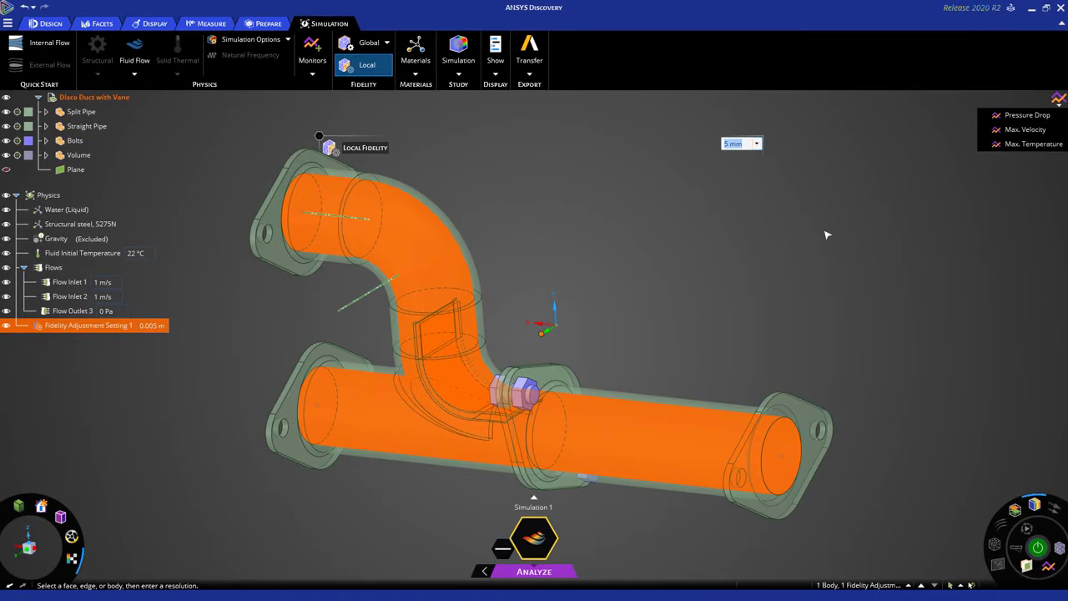
key(Escape)
key(Escape)
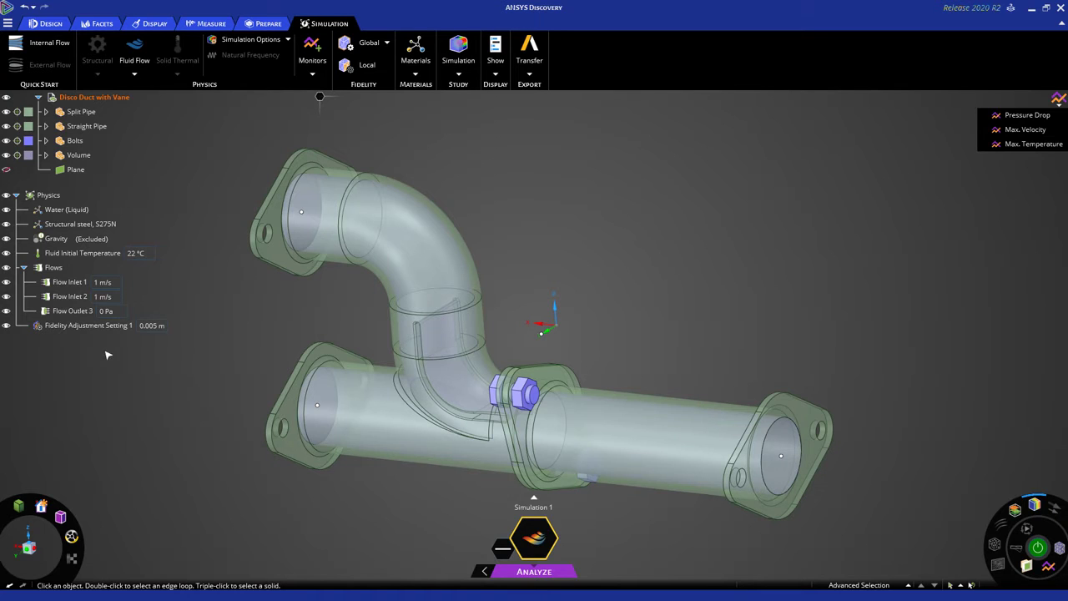
click(96, 328)
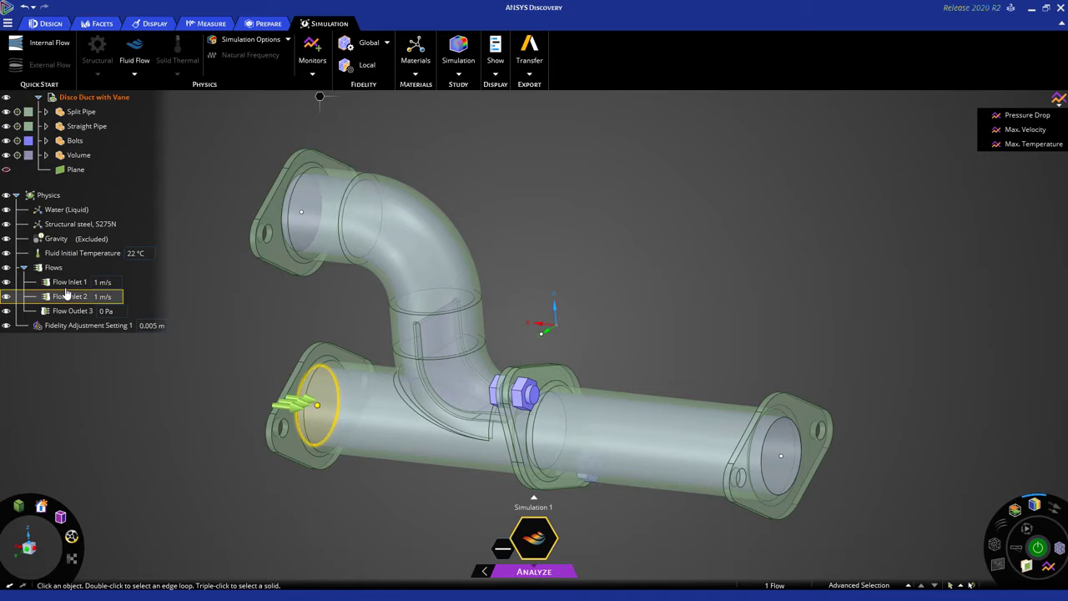
click(207, 281)
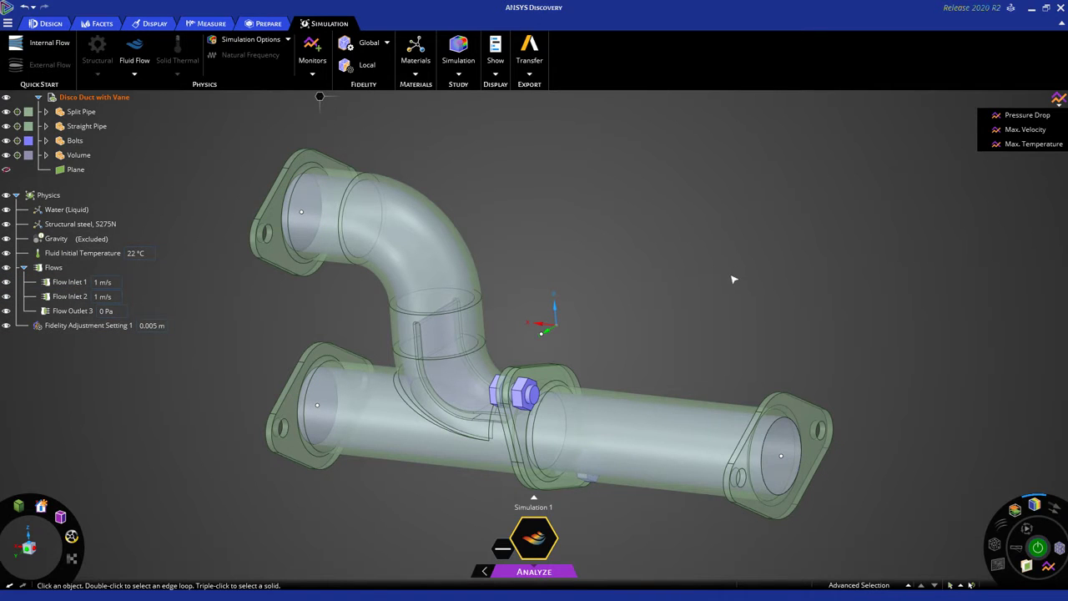
middle_drag(738, 311, 708, 315)
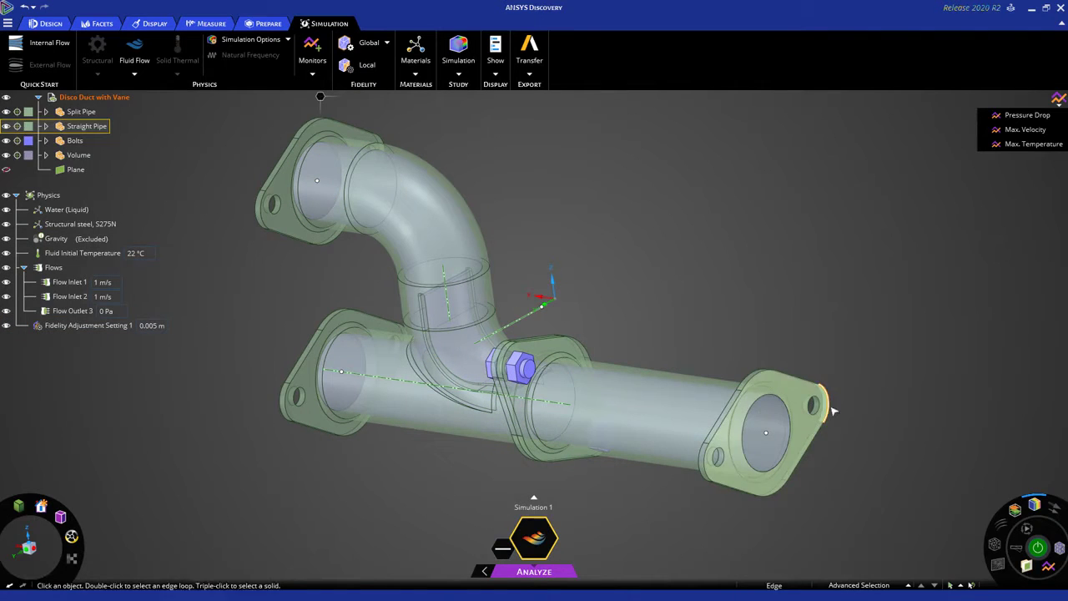
click(777, 426)
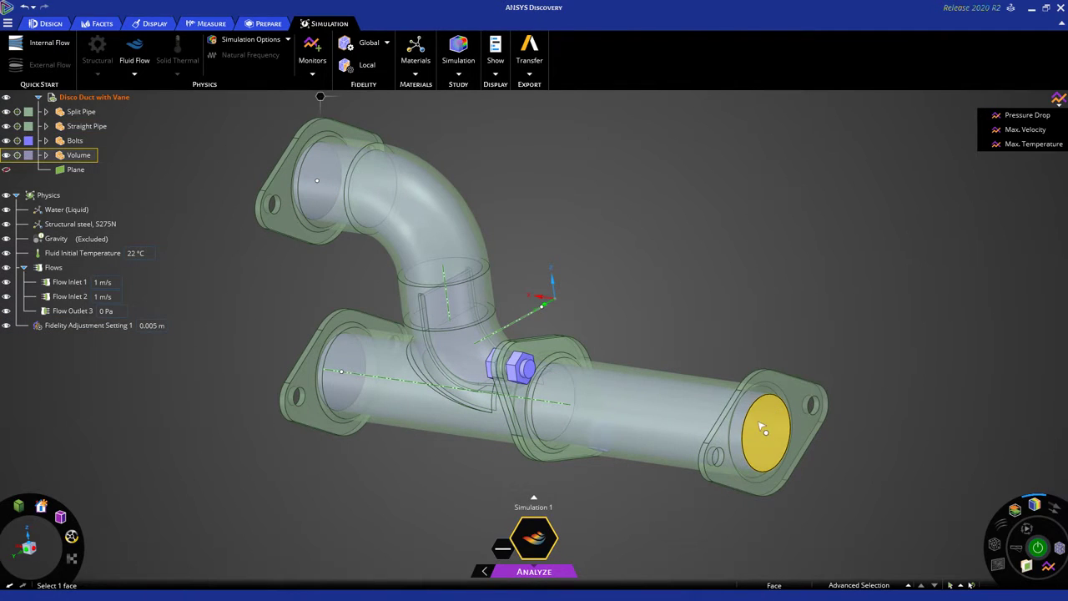
scroll(766, 433, up, 3)
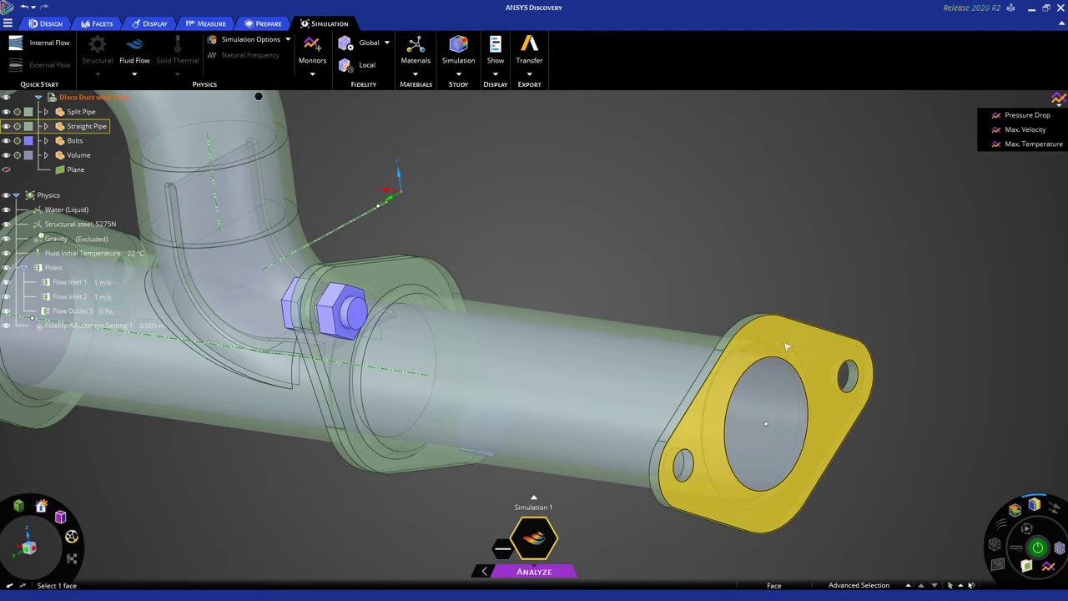
click(774, 362)
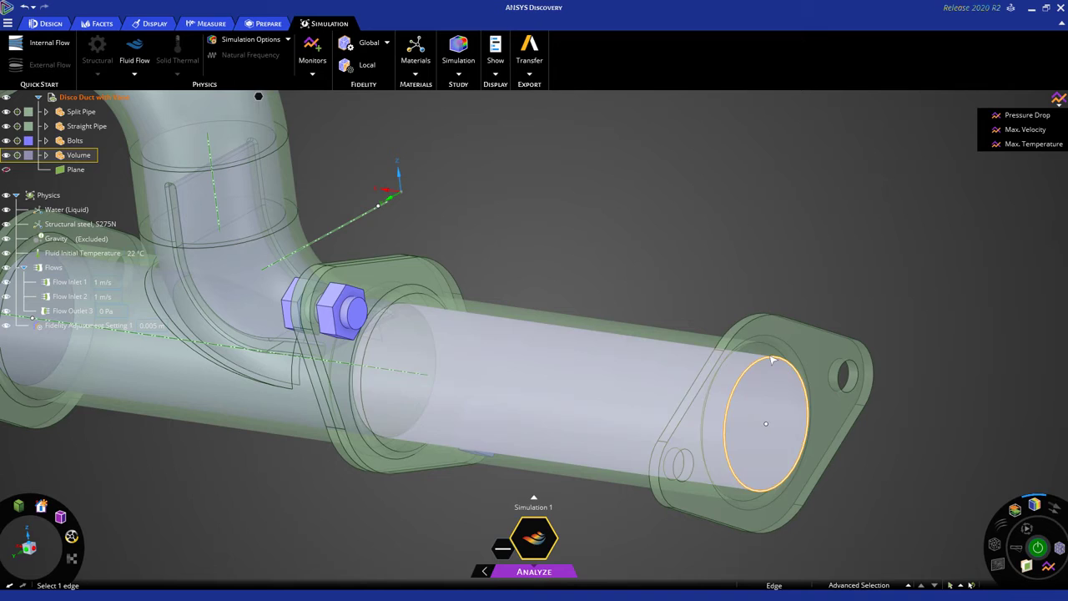
click(774, 361)
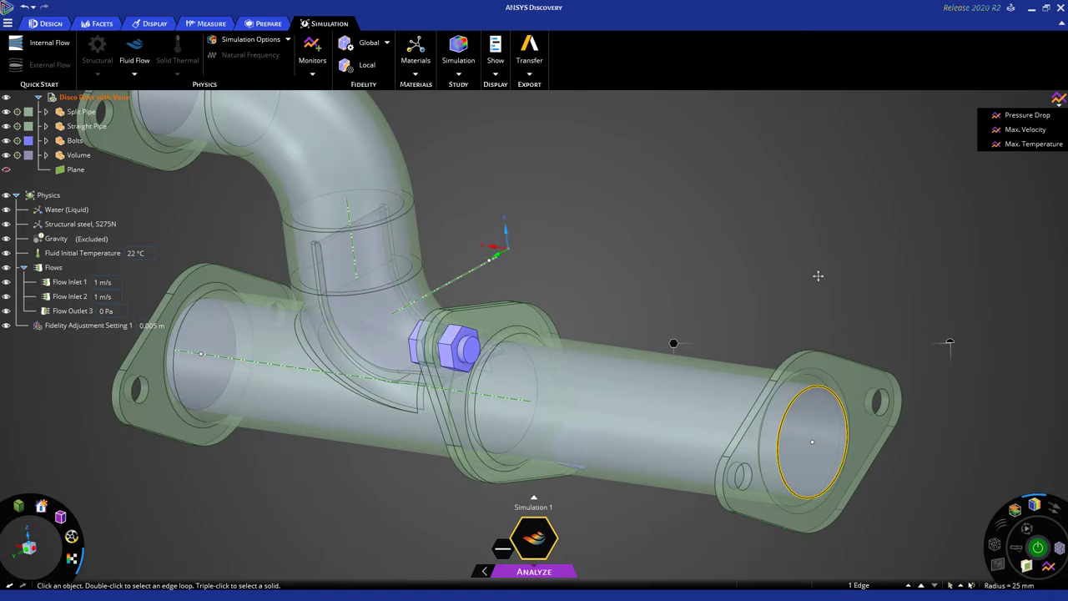
click(818, 277)
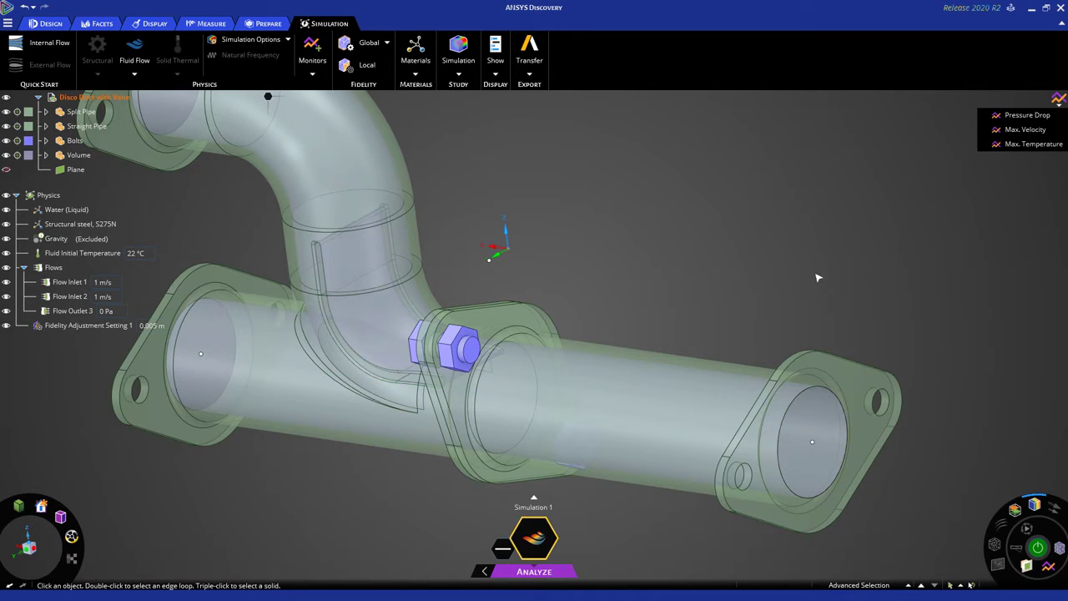
Fit the duct in view and select the elbow and straight outlet pipe faces
mouse_move(1036, 507)
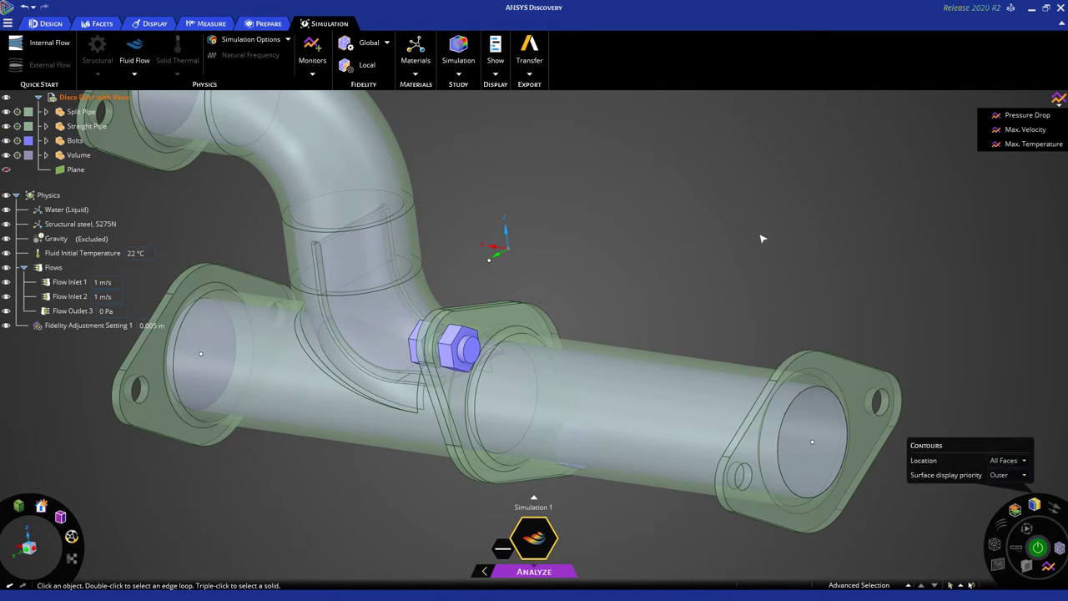
key(z)
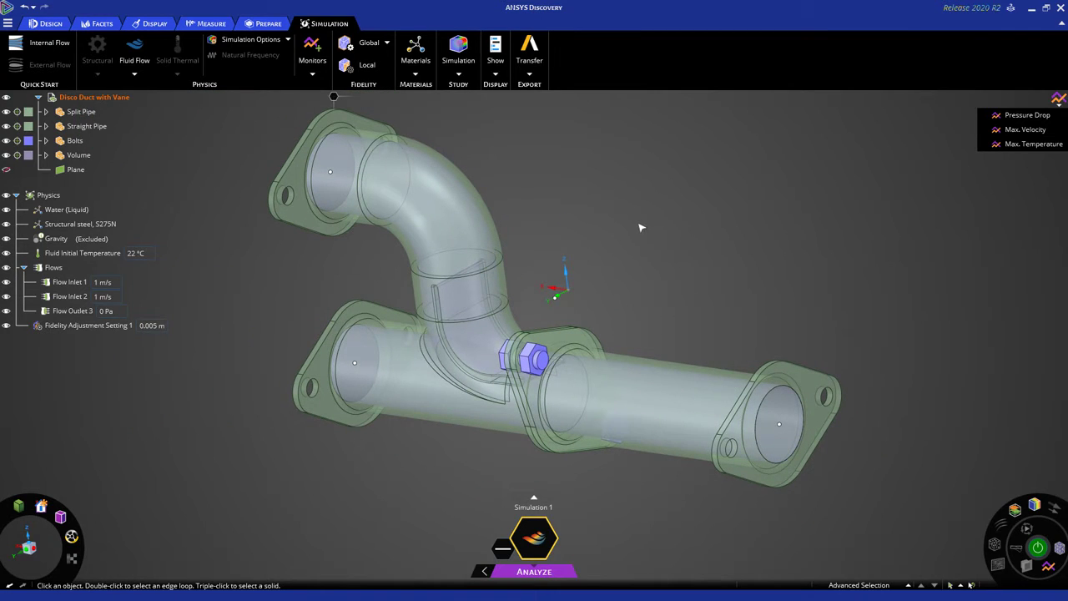
click(475, 225)
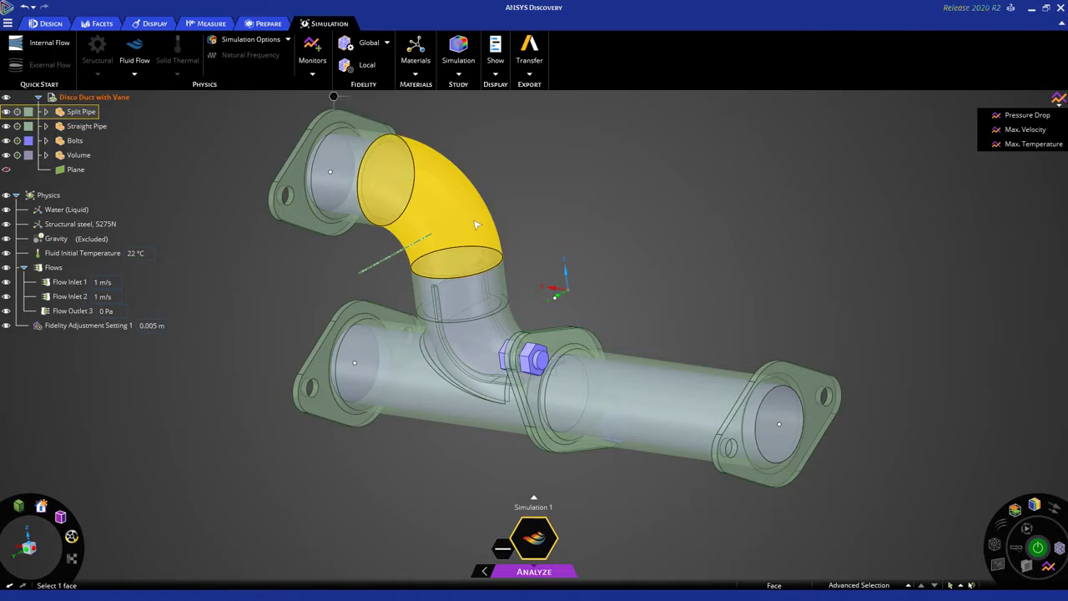
click(475, 225)
ctrl+click(659, 396)
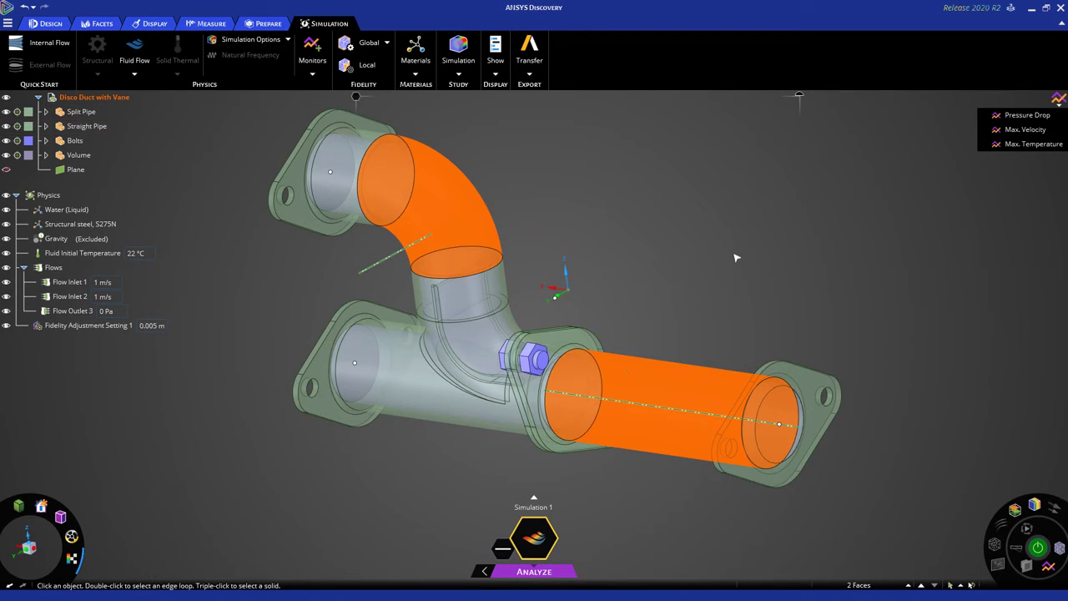
scroll(735, 257, down, 3)
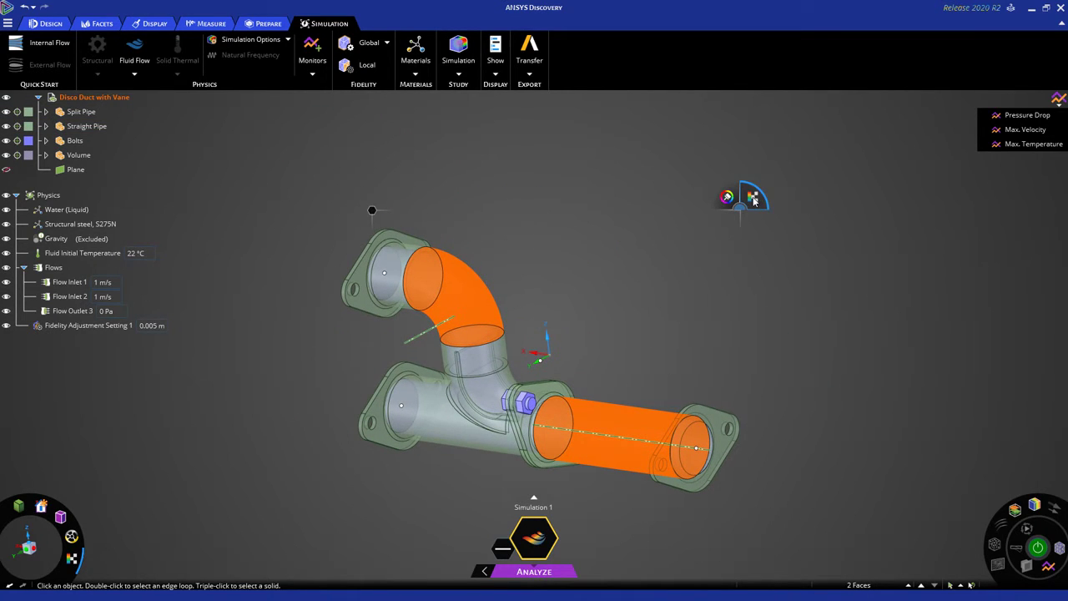
Display the duct as an opaque solid and clear the fluid face selection
click(754, 198)
click(628, 354)
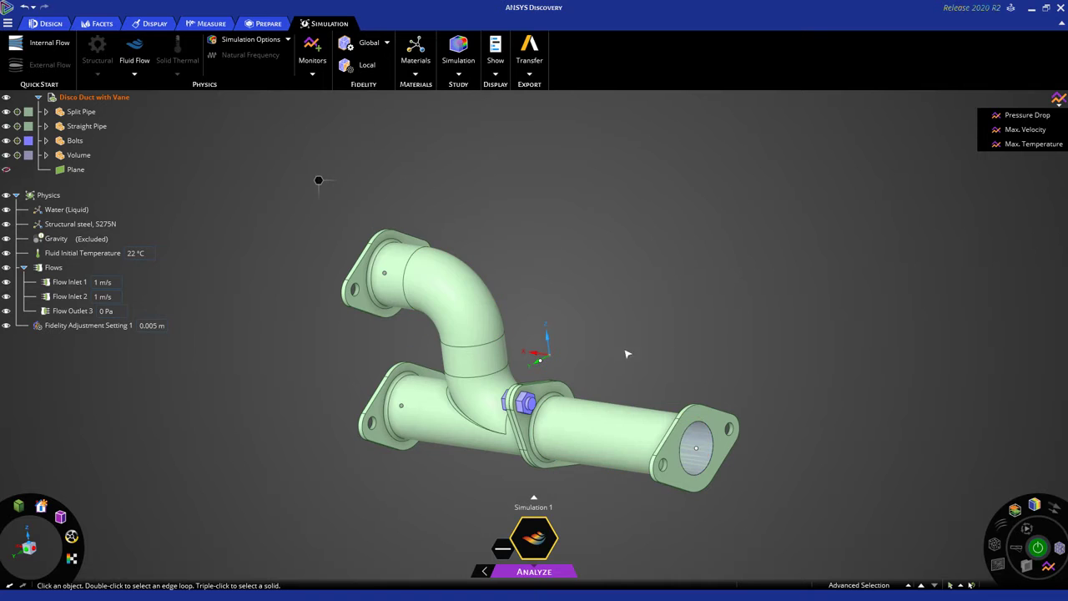
scroll(558, 366, up, 5)
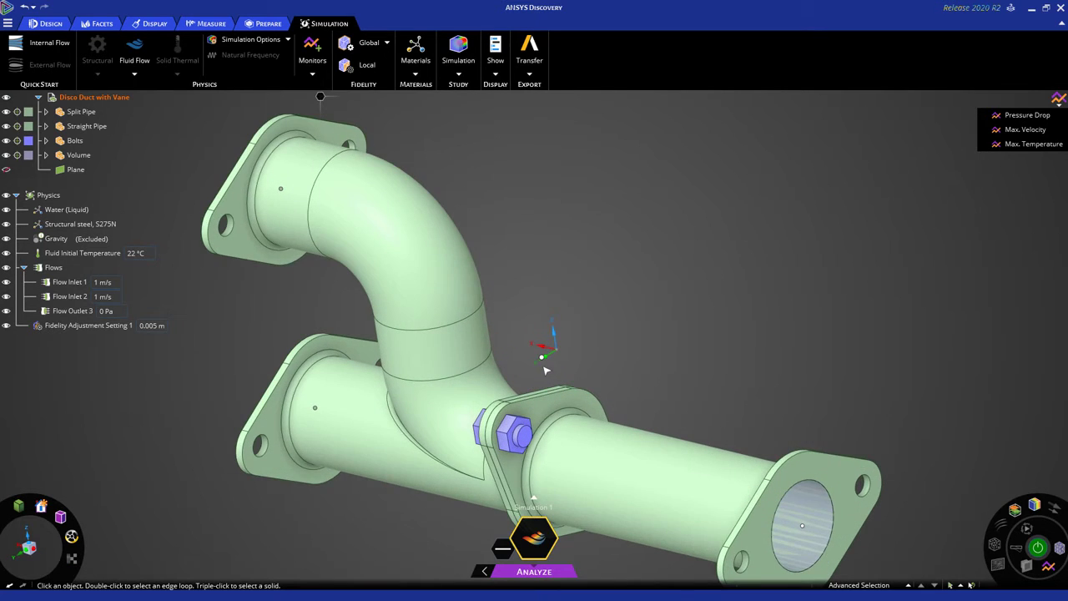
scroll(584, 322, up, 5)
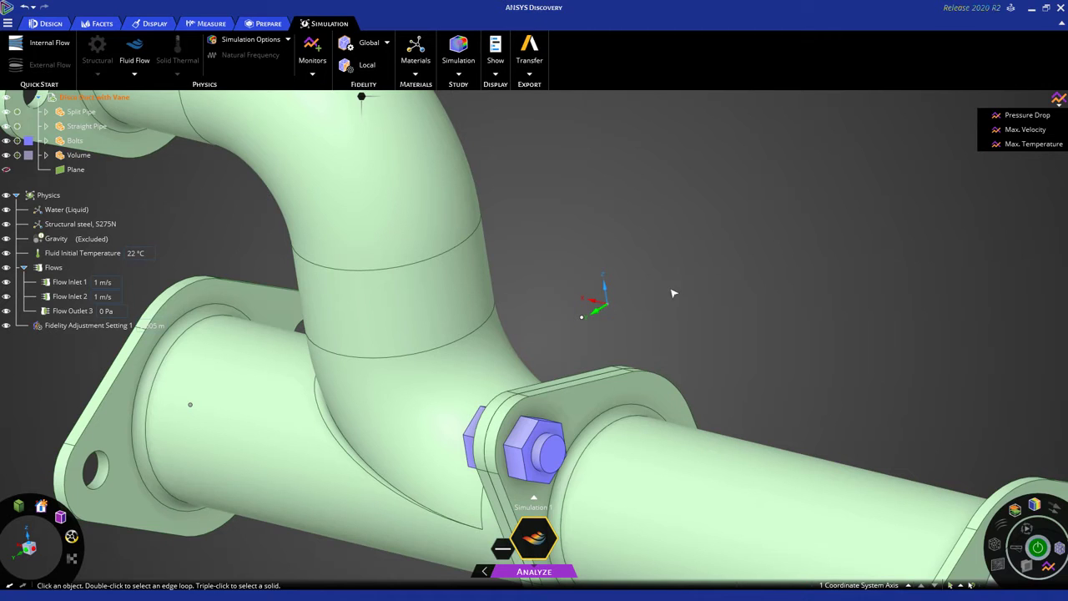
scroll(654, 307, down, 2)
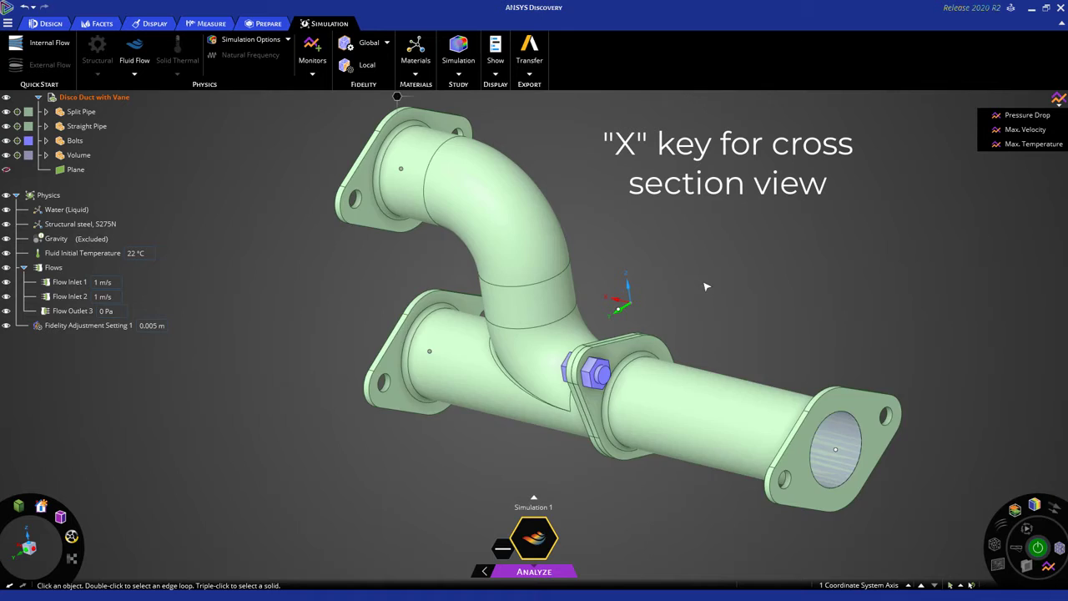
key(x)
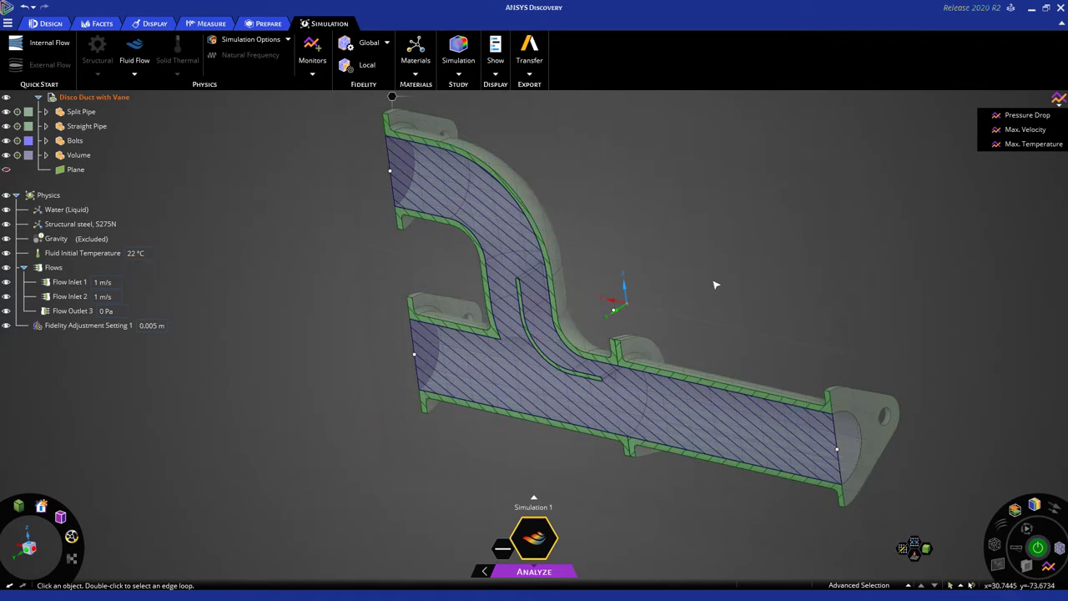
key(x)
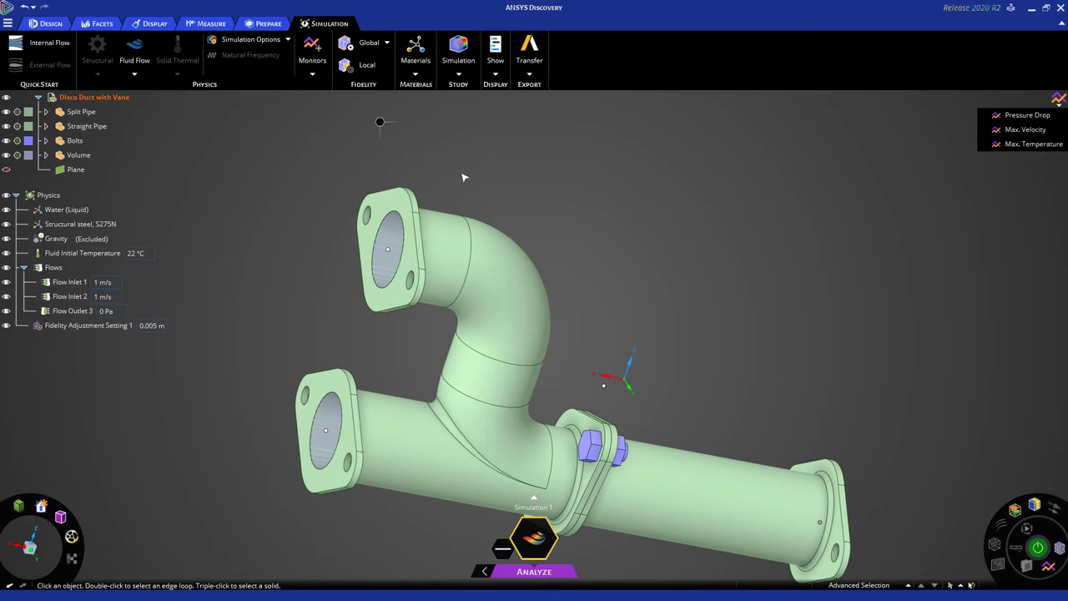
Create an average Pressure monitor on the upper inlet face
click(68, 311)
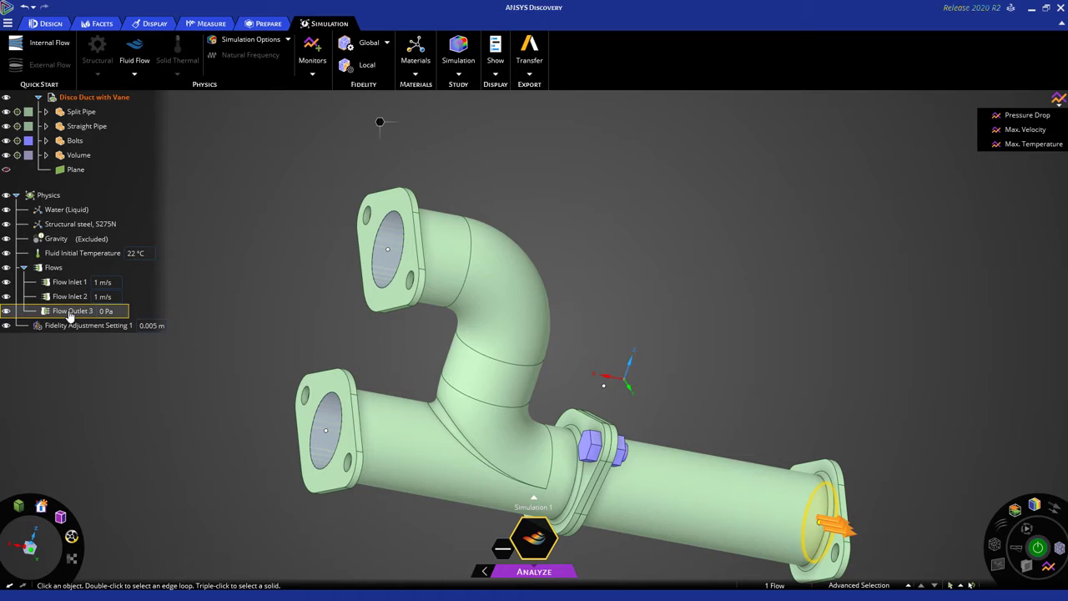
key(Escape)
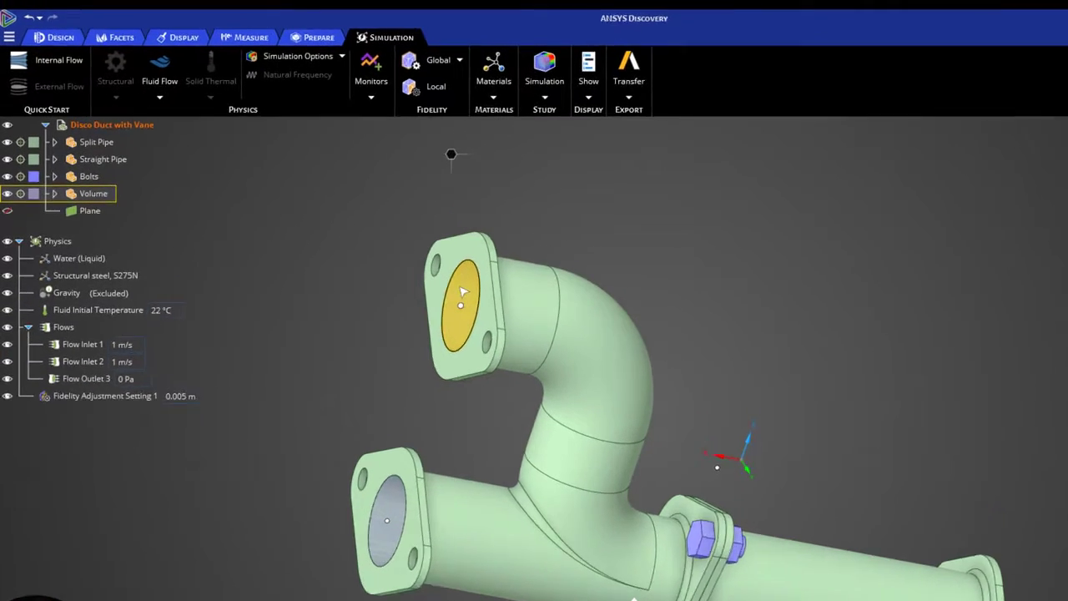
click(461, 293)
right_click(310, 214)
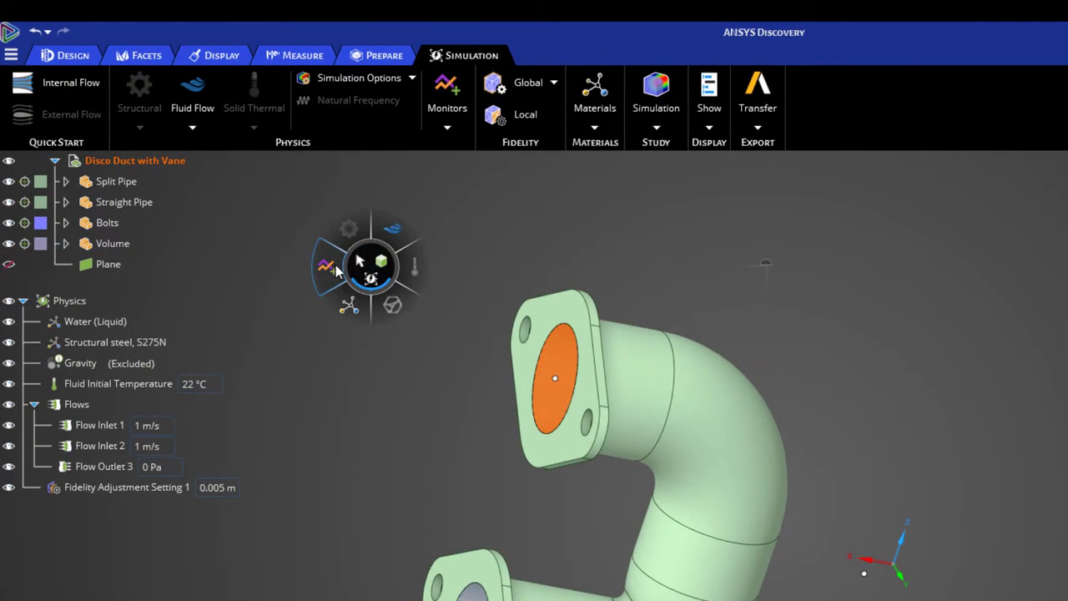
click(337, 269)
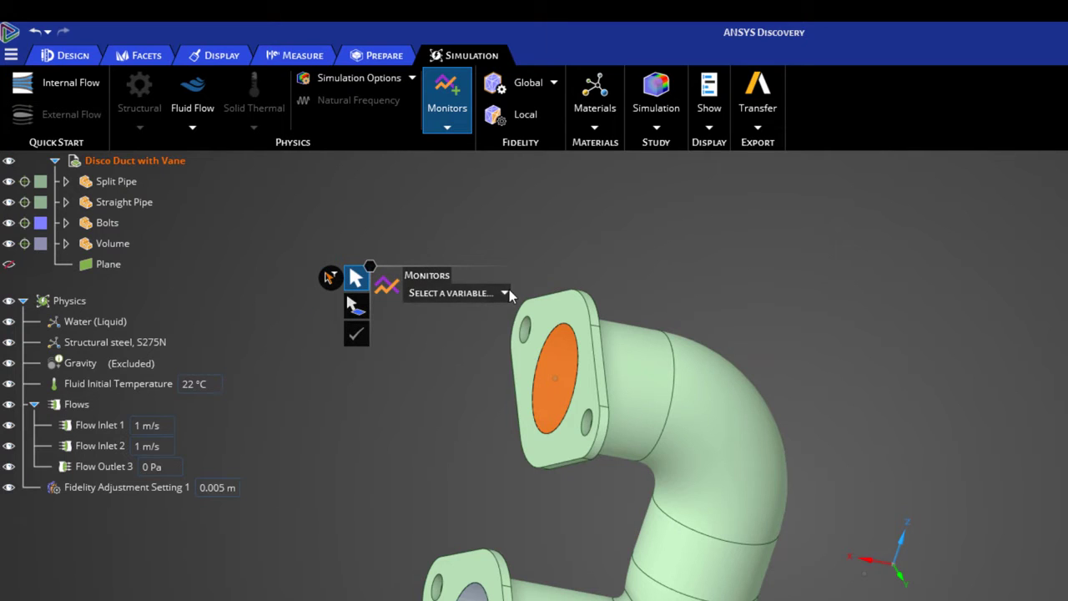
click(505, 293)
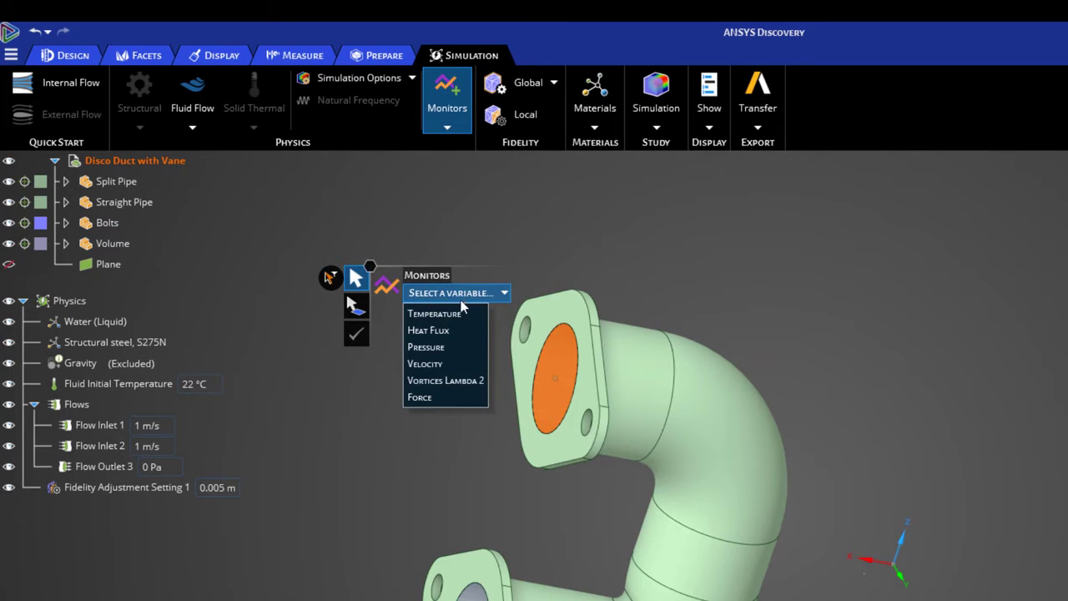
click(435, 348)
click(801, 339)
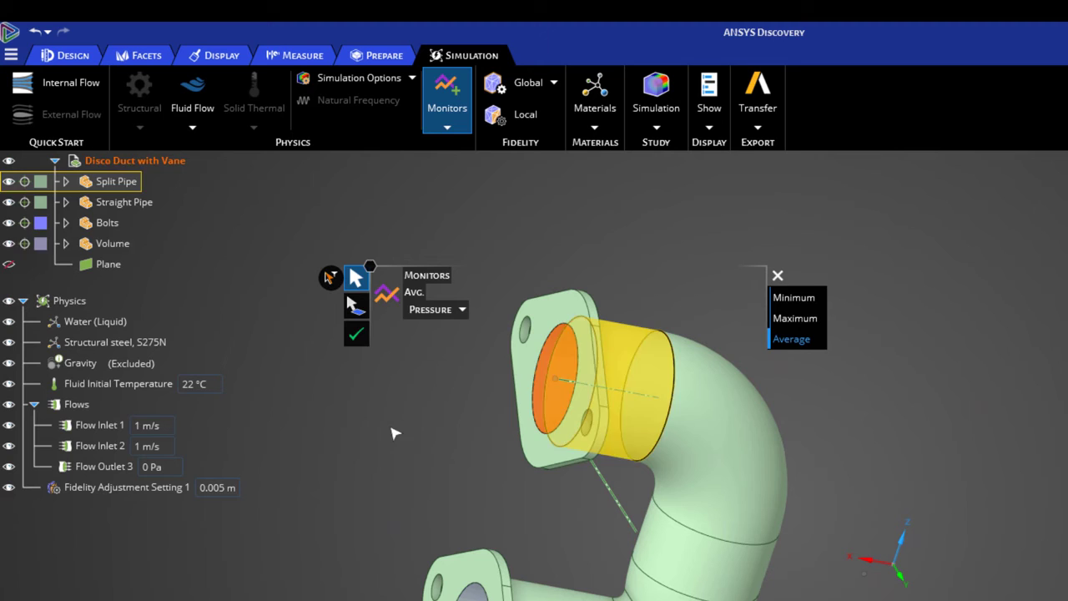
click(357, 334)
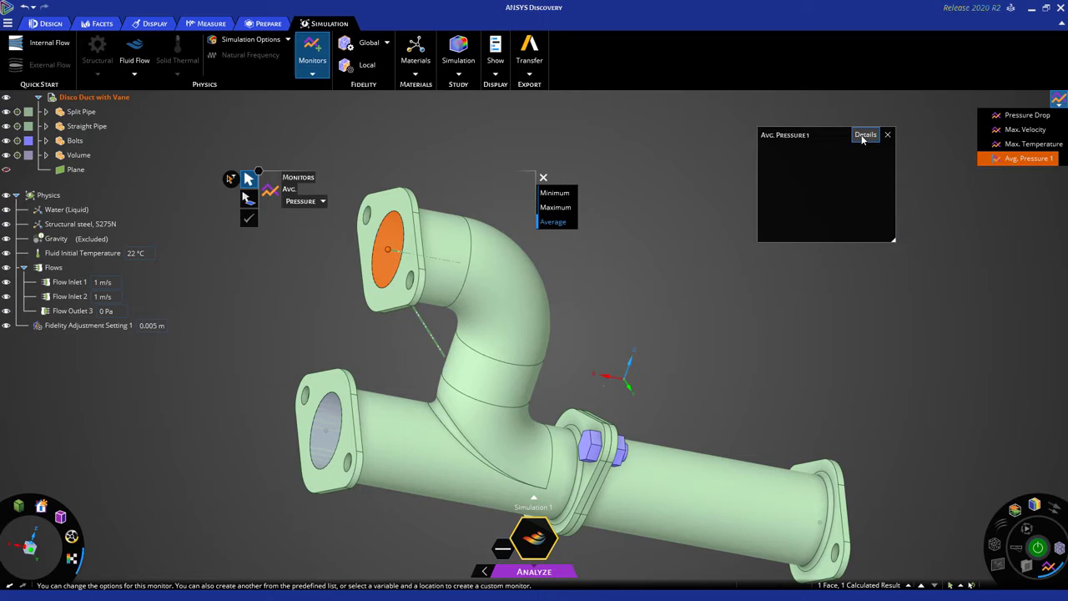
Open the Avg. Pressure1 detail chart, moving it below the panel and enlarging it
click(865, 136)
drag(937, 329, 779, 266)
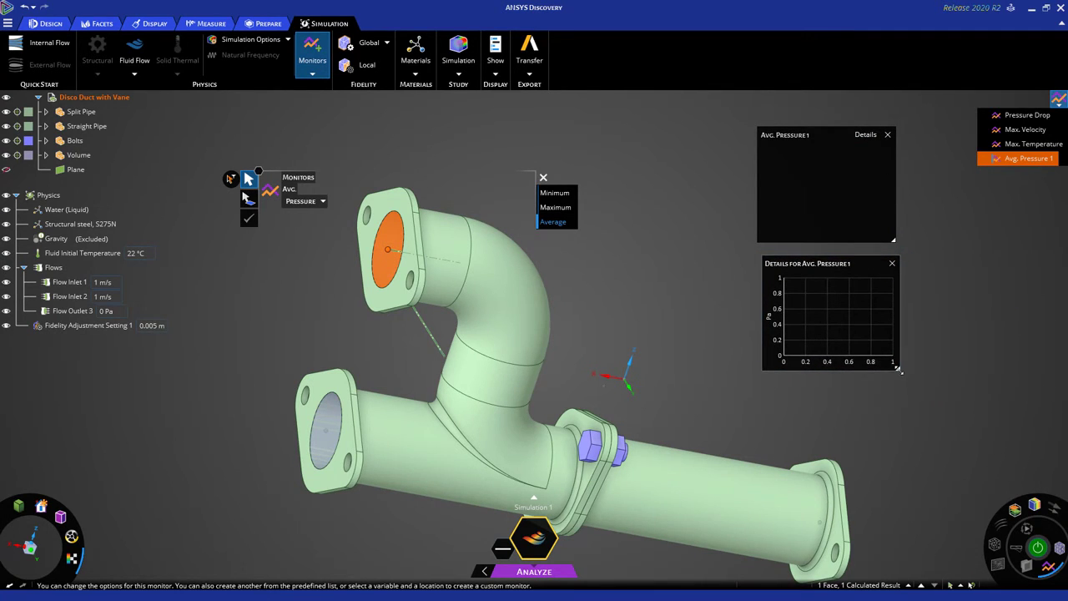
drag(898, 370, 978, 434)
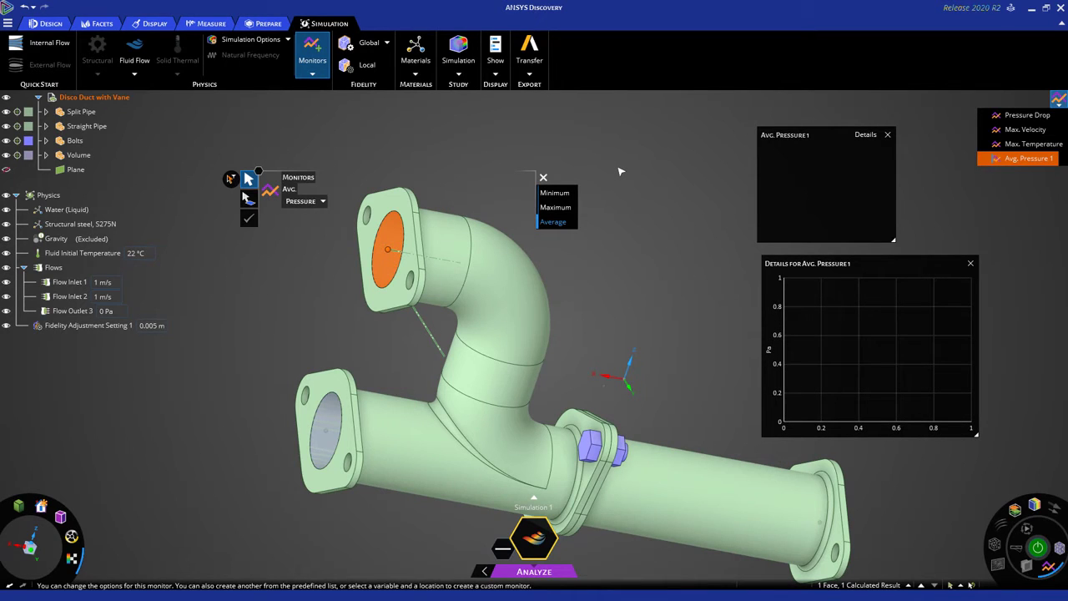
Close the small Avg. Pressure1 panel, then move the detail chart up-left and enlarge it
key(Escape)
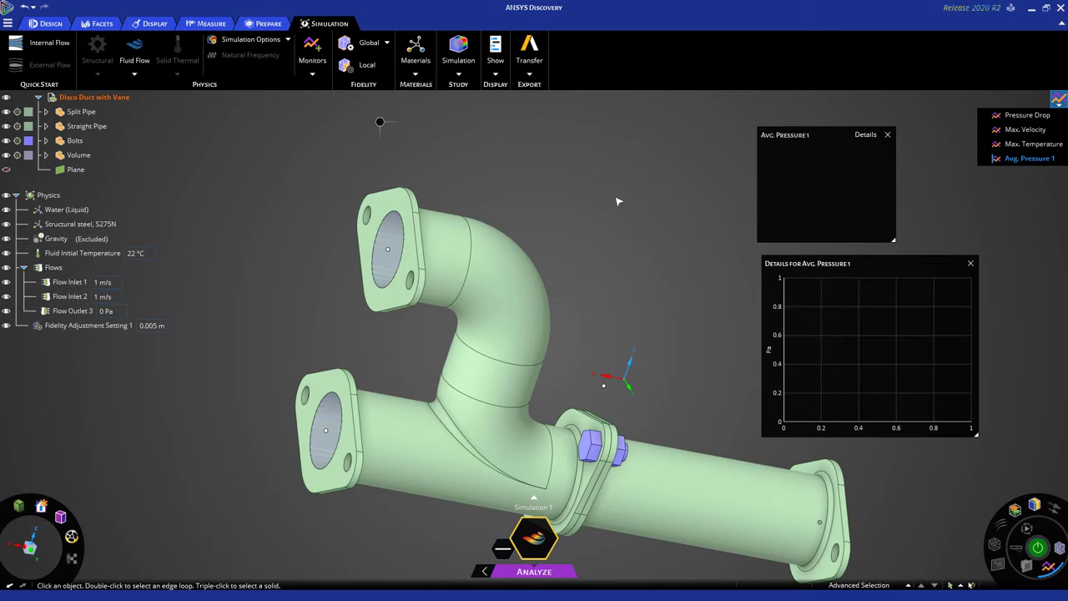
middle_drag(620, 202, 593, 216)
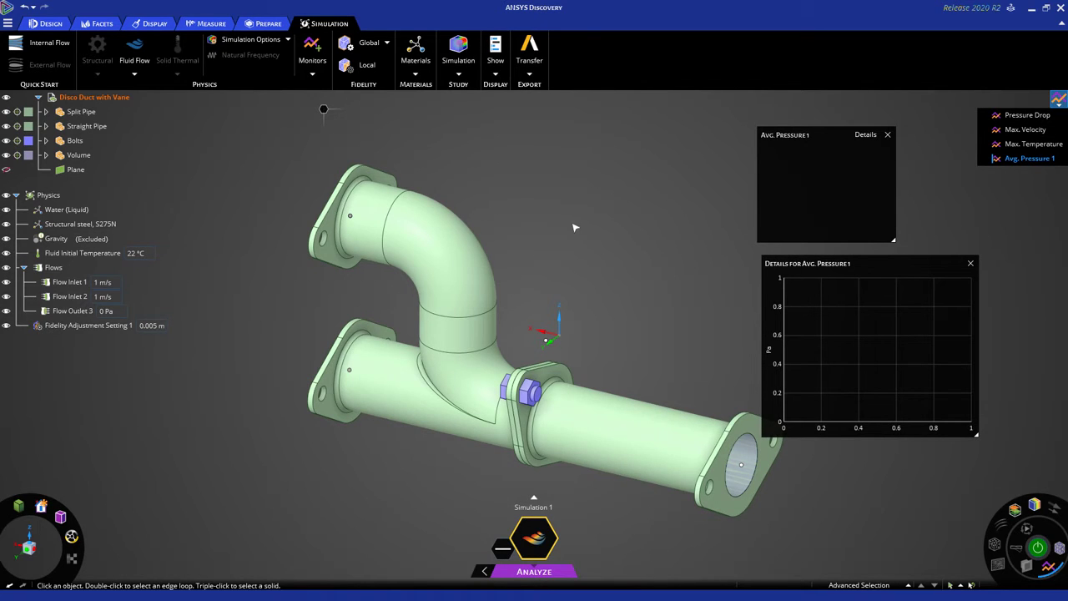
mouse_move(568, 220)
ctrl+middle_down()
mouse_move(558, 226)
mouse_move(569, 224)
ctrl+middle_up()
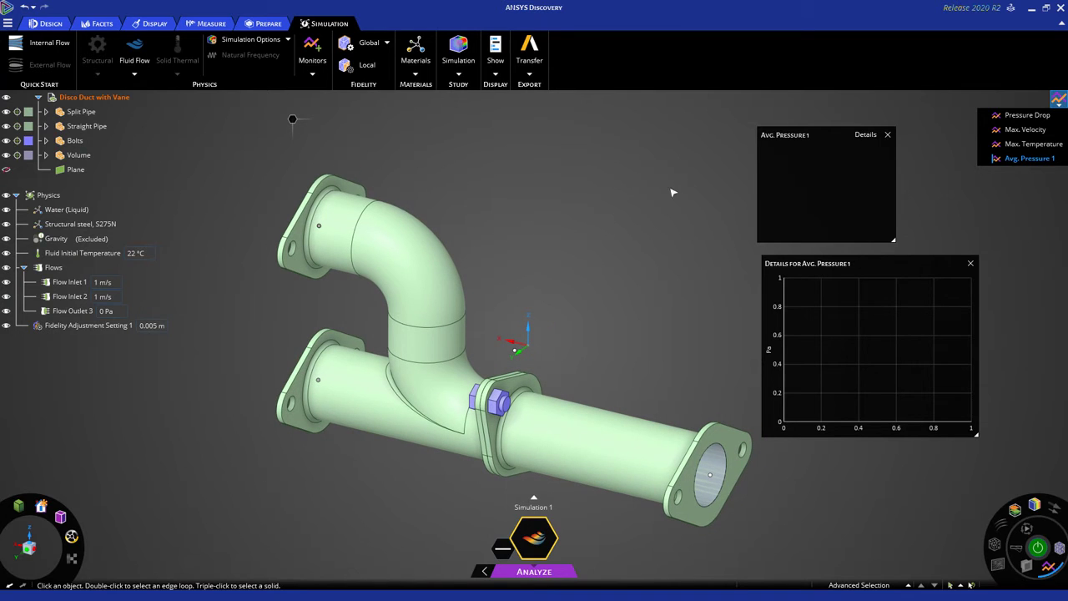
click(887, 135)
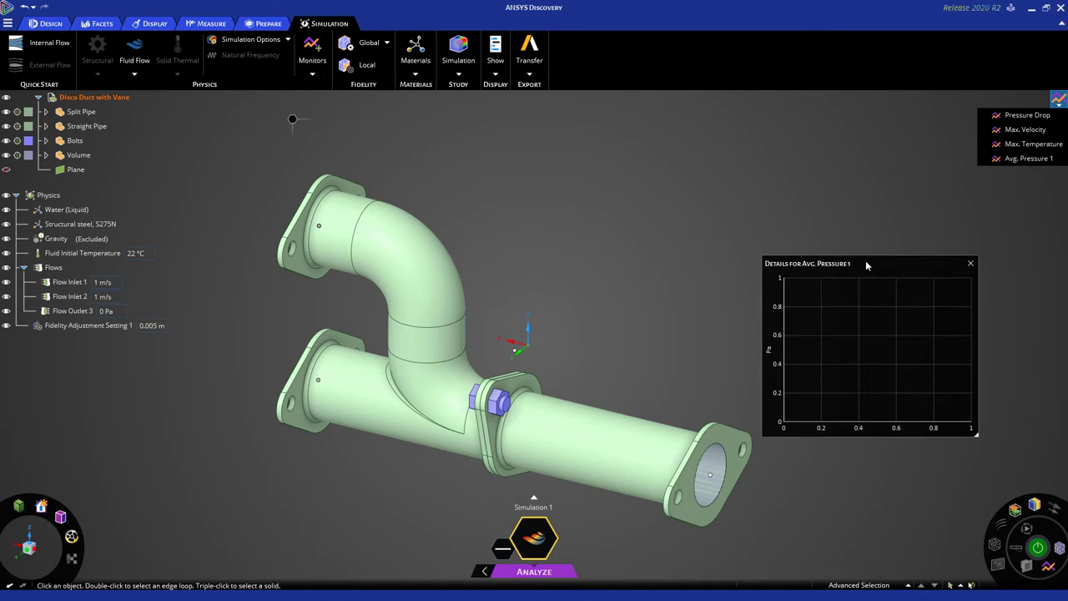
drag(866, 262, 731, 117)
drag(859, 306, 878, 330)
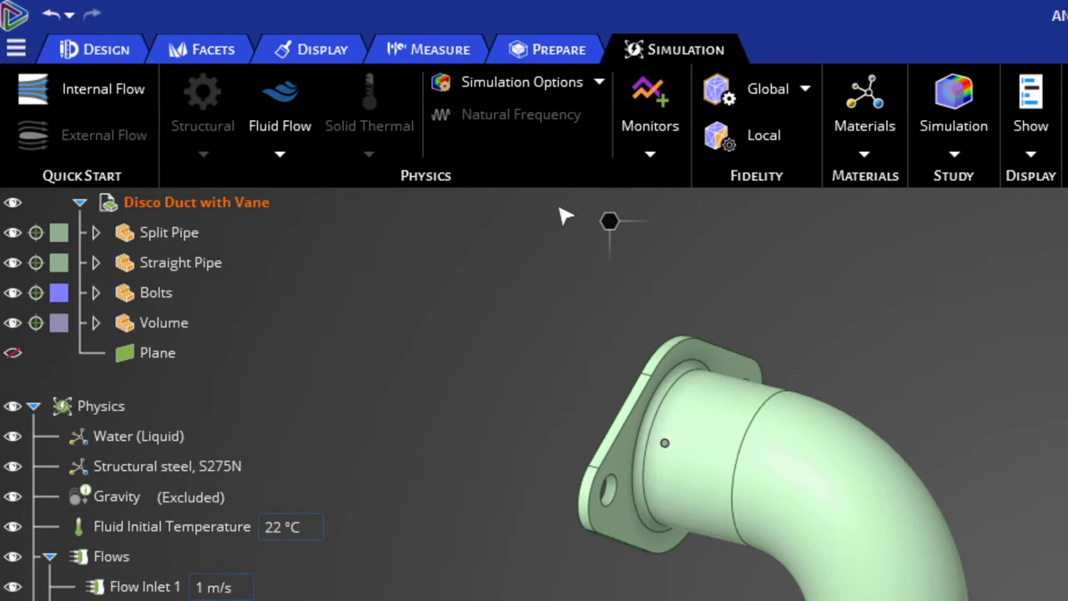
Set the fluid flow solve to stop on Monitored value convergence
click(601, 83)
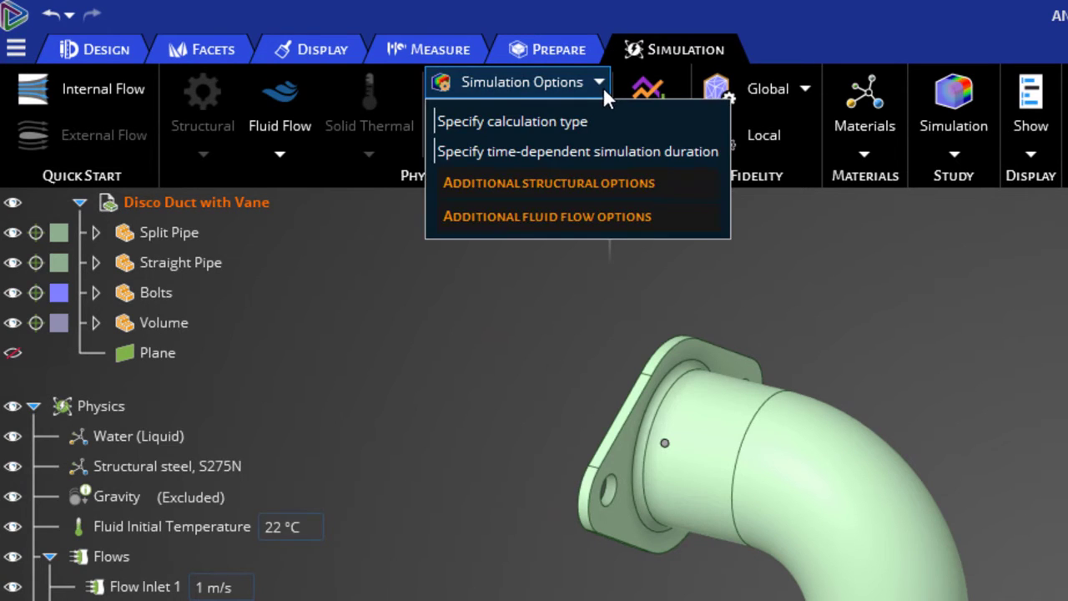
click(565, 212)
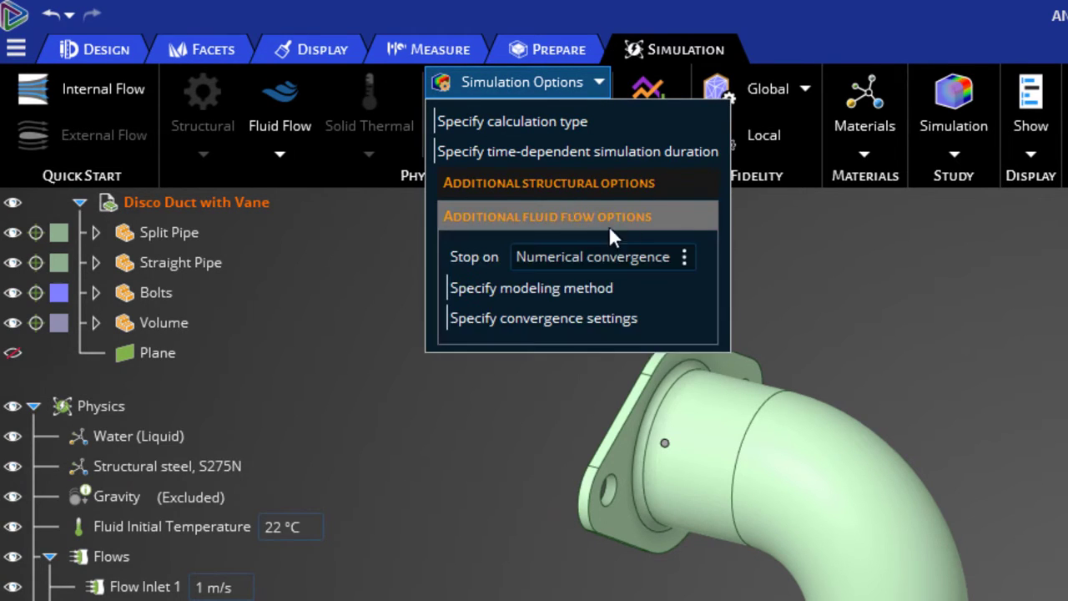
click(686, 257)
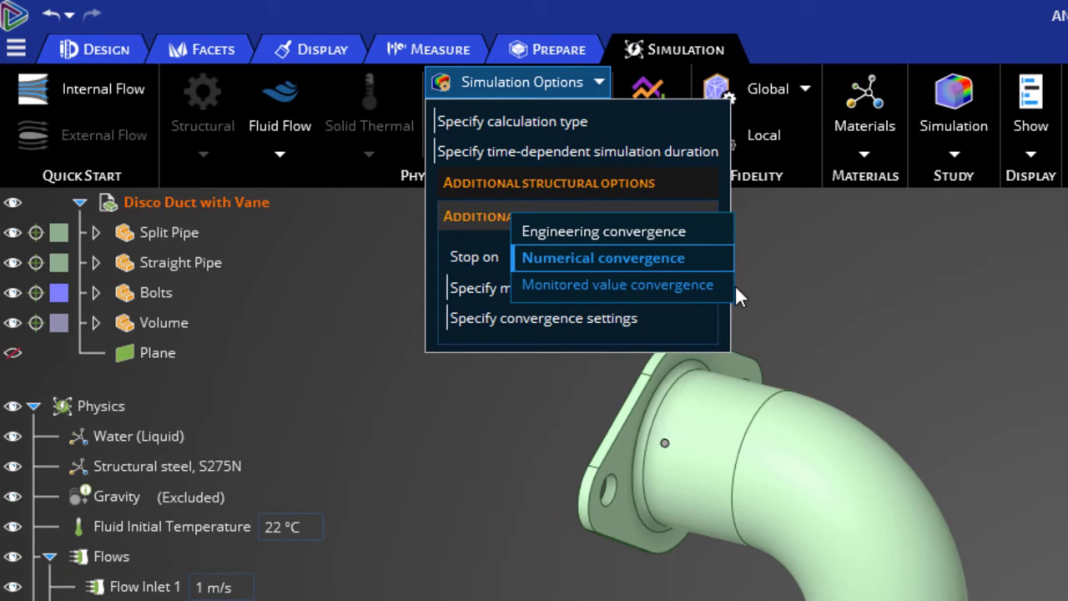
click(657, 285)
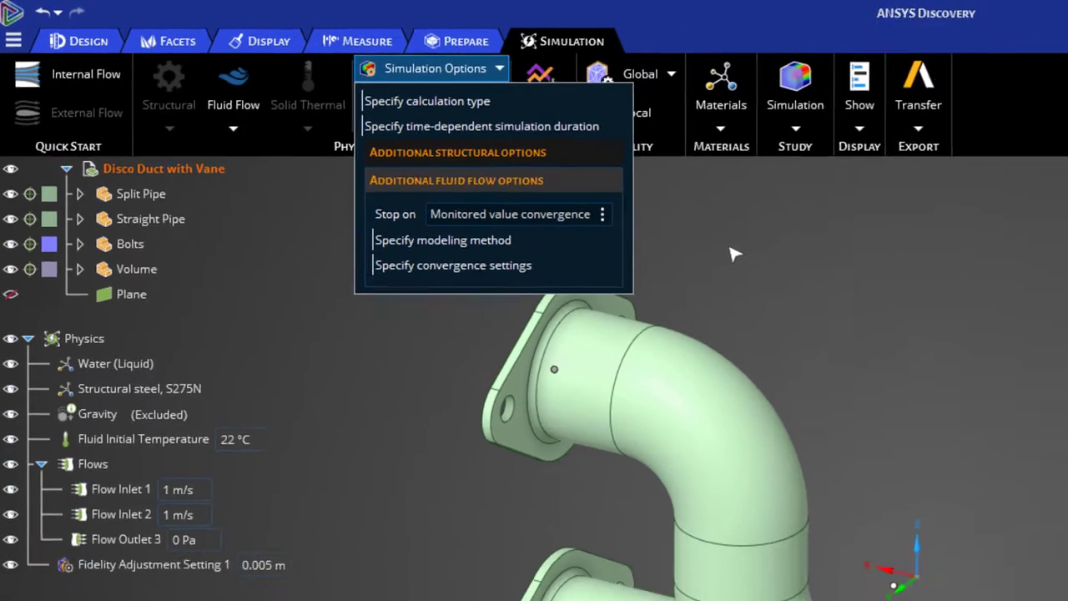
click(731, 253)
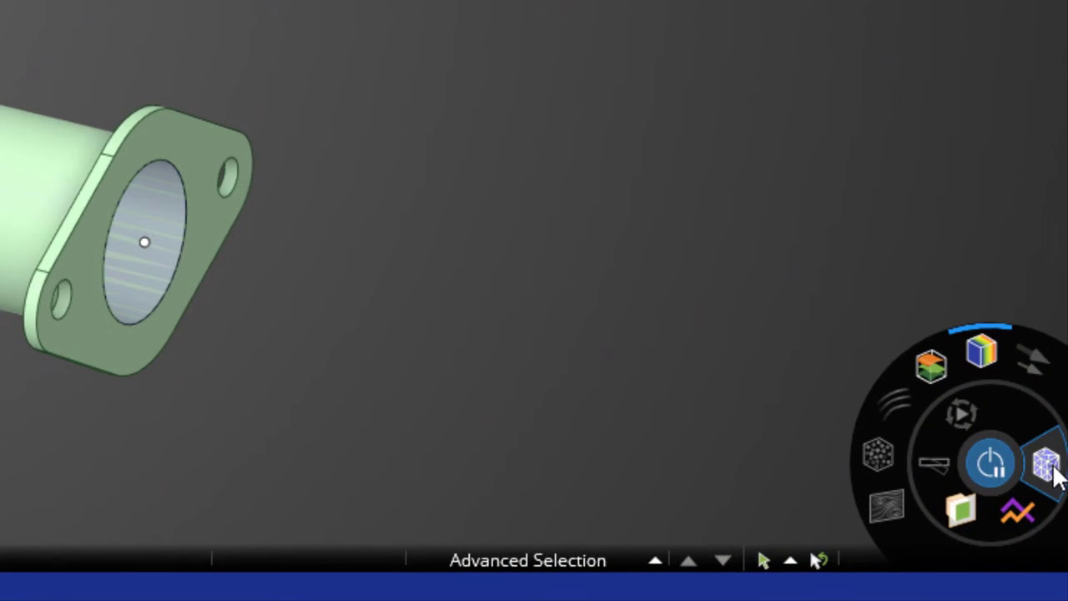
Show the solver mesh and section the duct along the chosen axis to expose the fluid mesh
click(1049, 466)
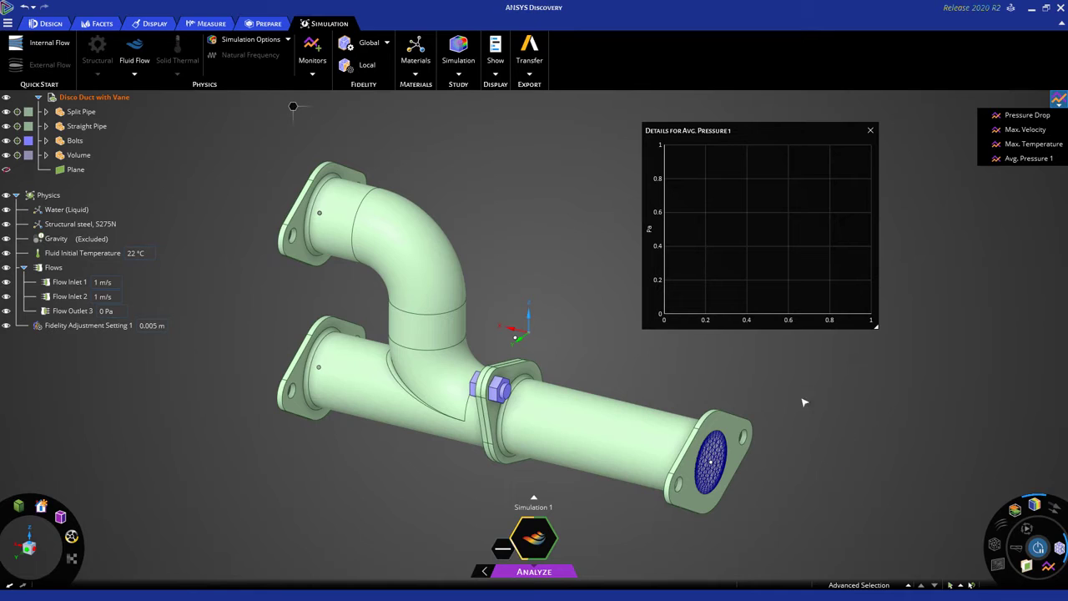
click(522, 340)
key(x)
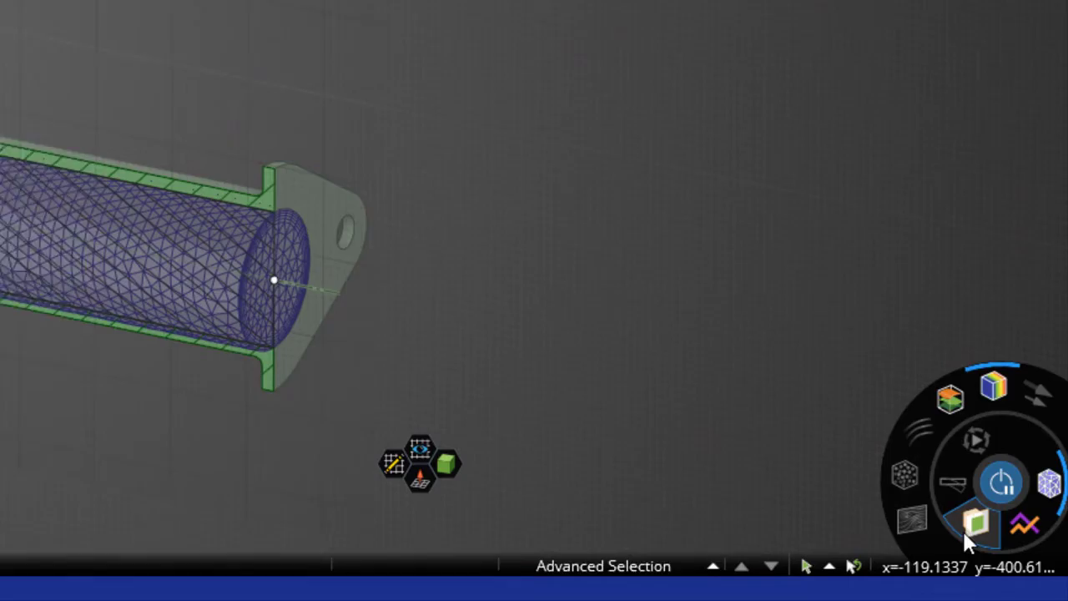
Keep the section cut on and zoom into the dense mesh at the vane tip, then orbit out
click(974, 525)
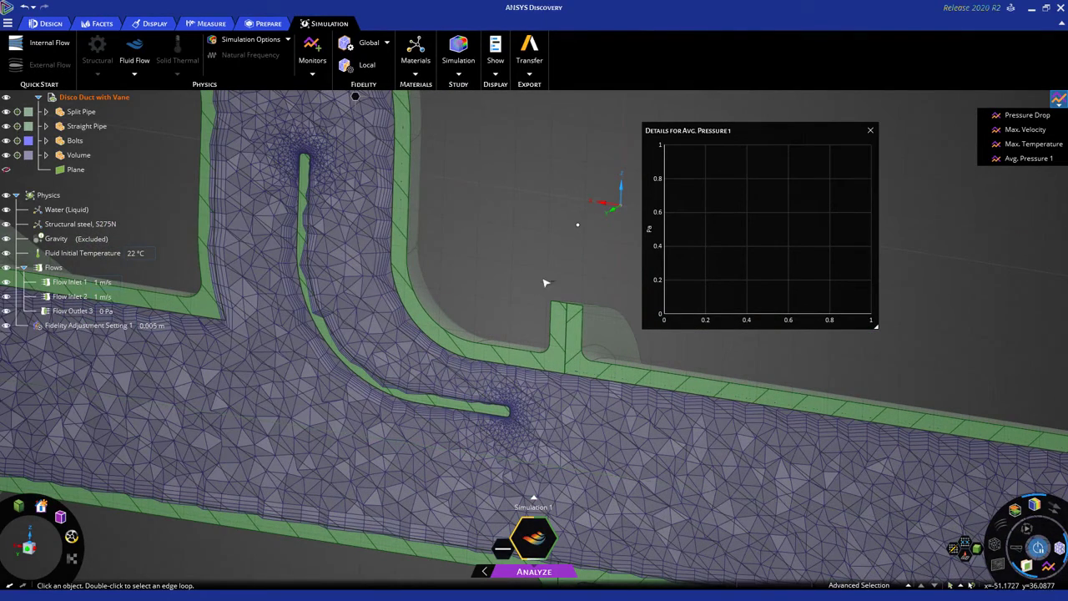
middle_drag(512, 303, 511, 311)
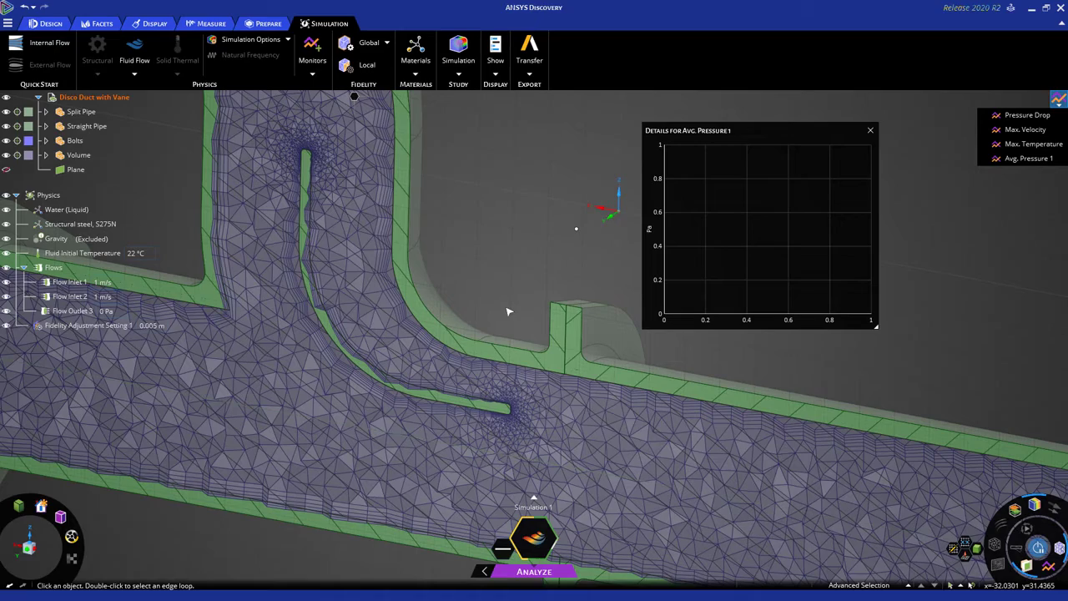
scroll(505, 413, up, 5)
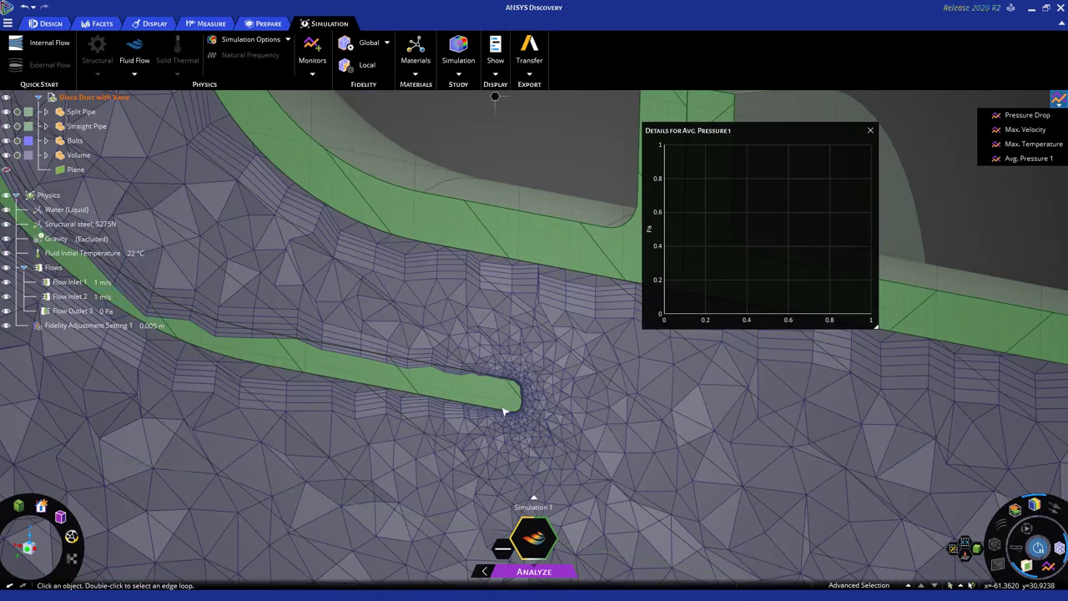
scroll(541, 435, down, 5)
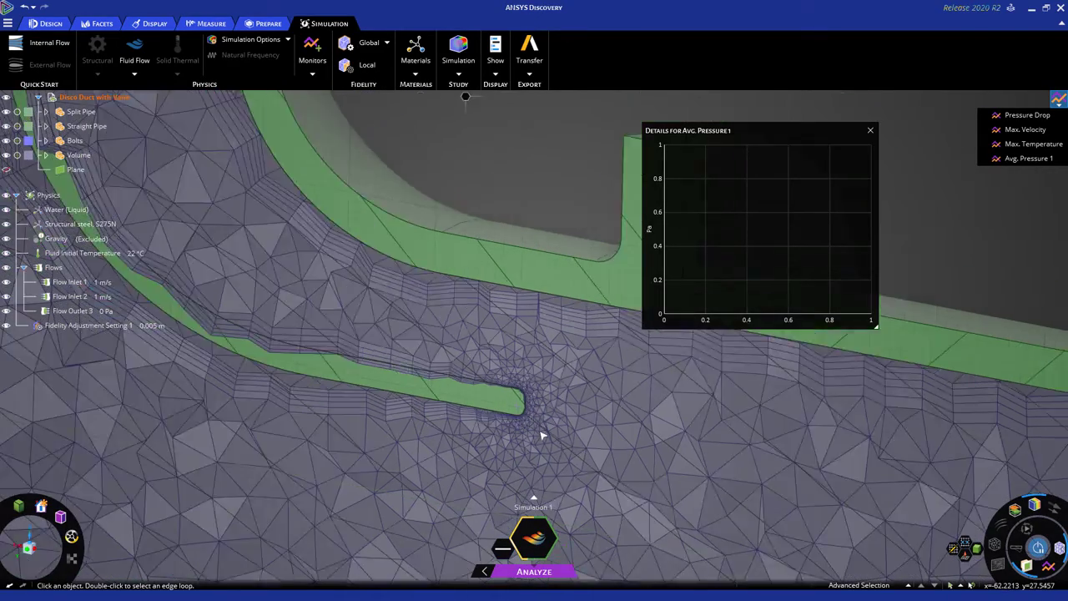
scroll(541, 435, down, 3)
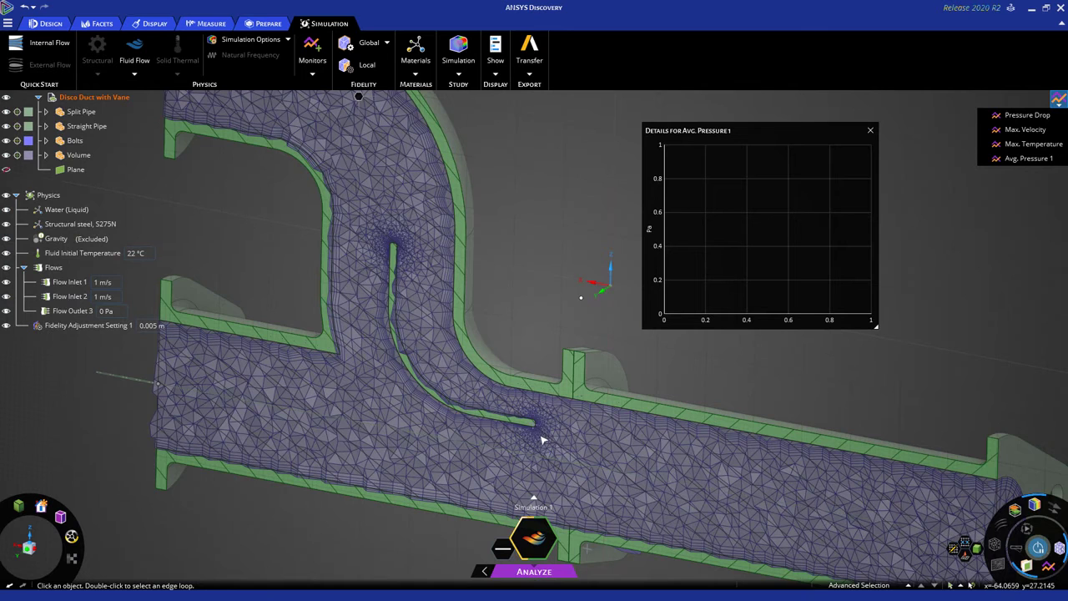
scroll(549, 409, down, 1)
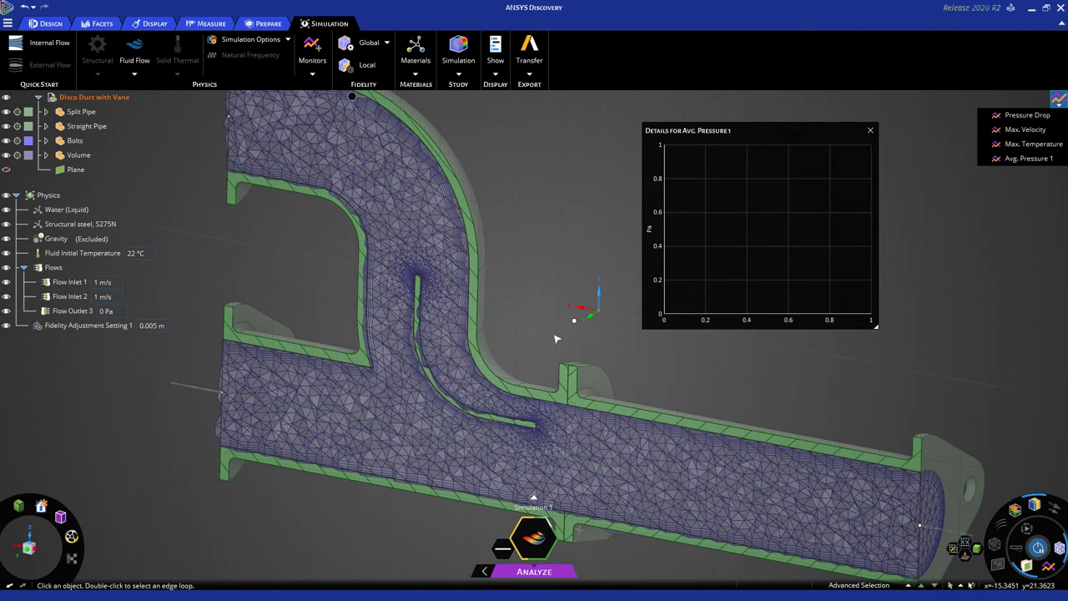
middle_drag(551, 340, 517, 337)
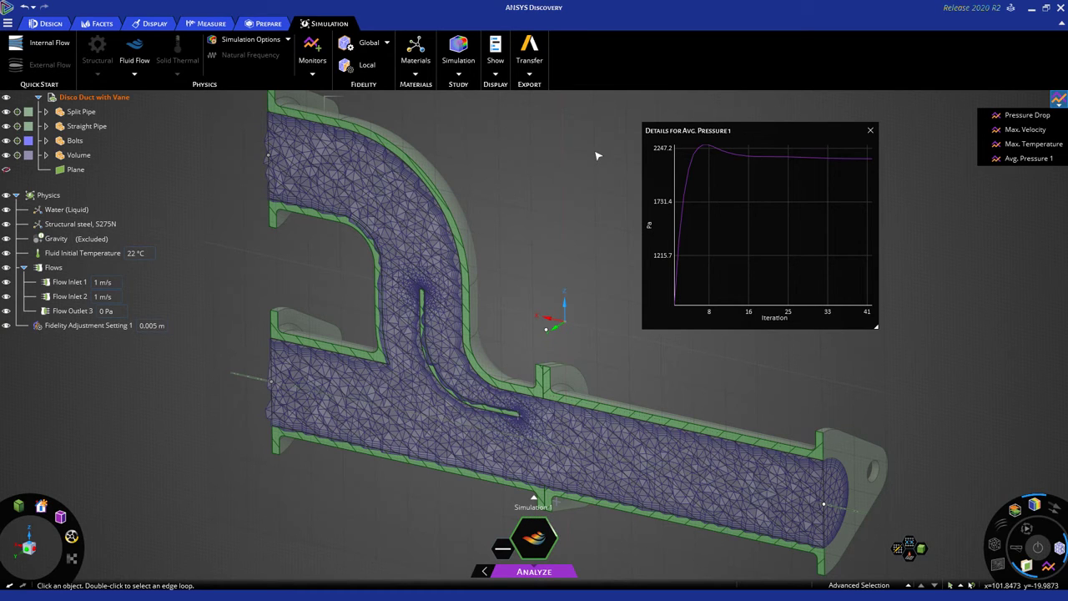
Let the solve finish so the 24.267–50.066 °C temperature contour appears on the cut duct
mouse_move(823, 163)
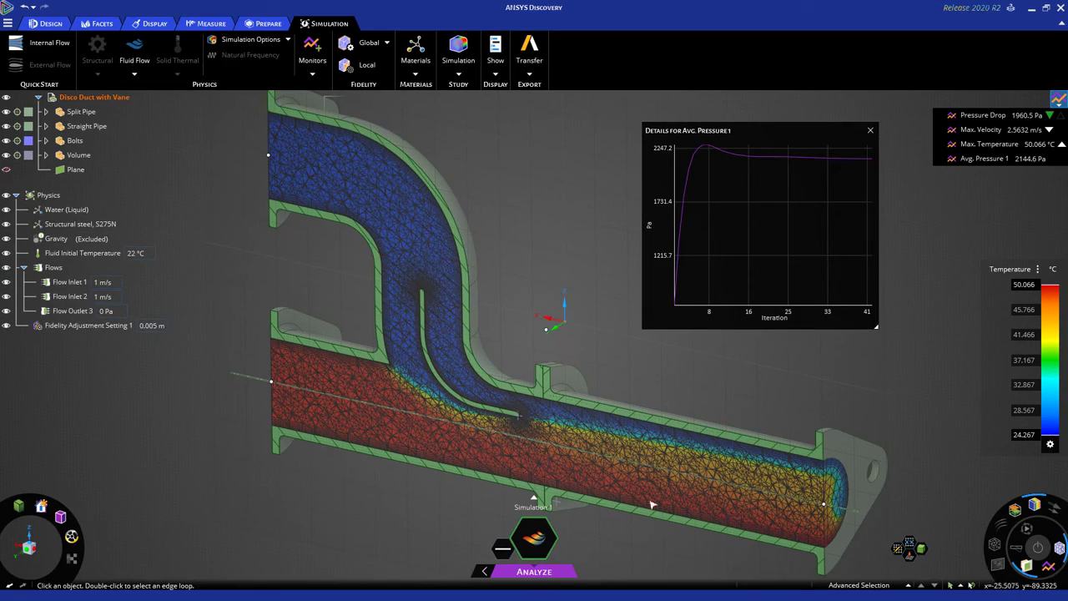
Orbit, zoom and pan around the duct to inspect hot and cold water mixing past the vane
scroll(634, 484, up, 5)
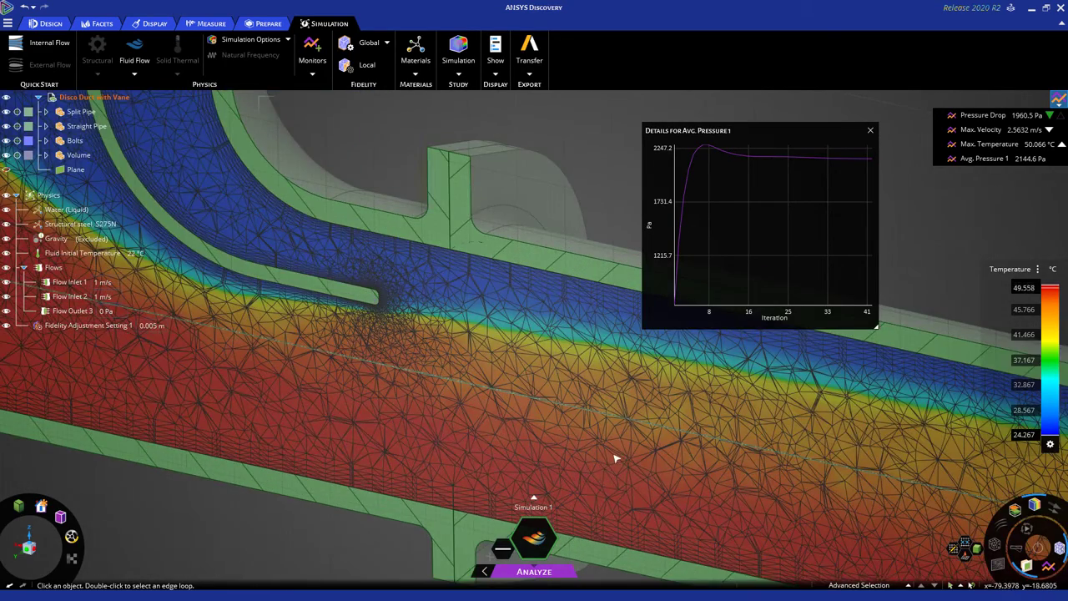
scroll(615, 456, down, 5)
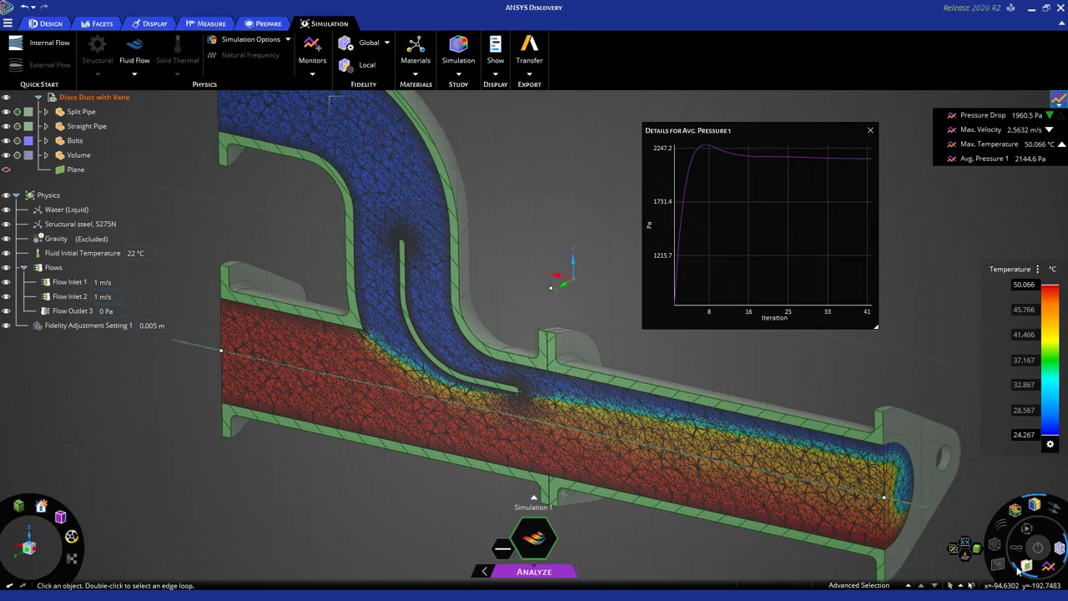
middle_drag(1018, 570, 542, 427)
scroll(545, 426, up, 2)
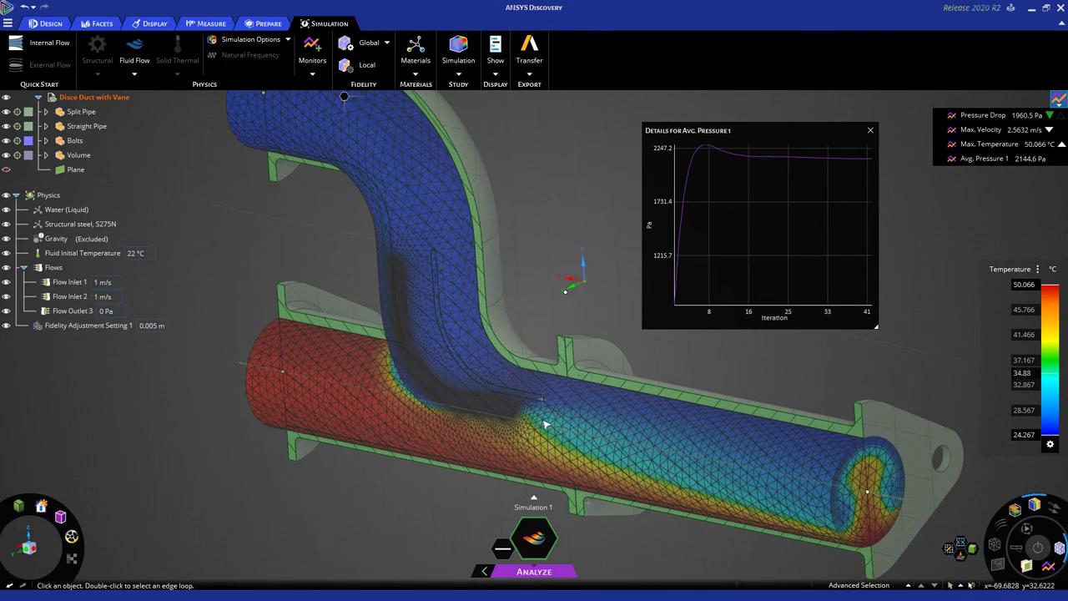
scroll(544, 426, down, 2)
scroll(609, 432, down, 1)
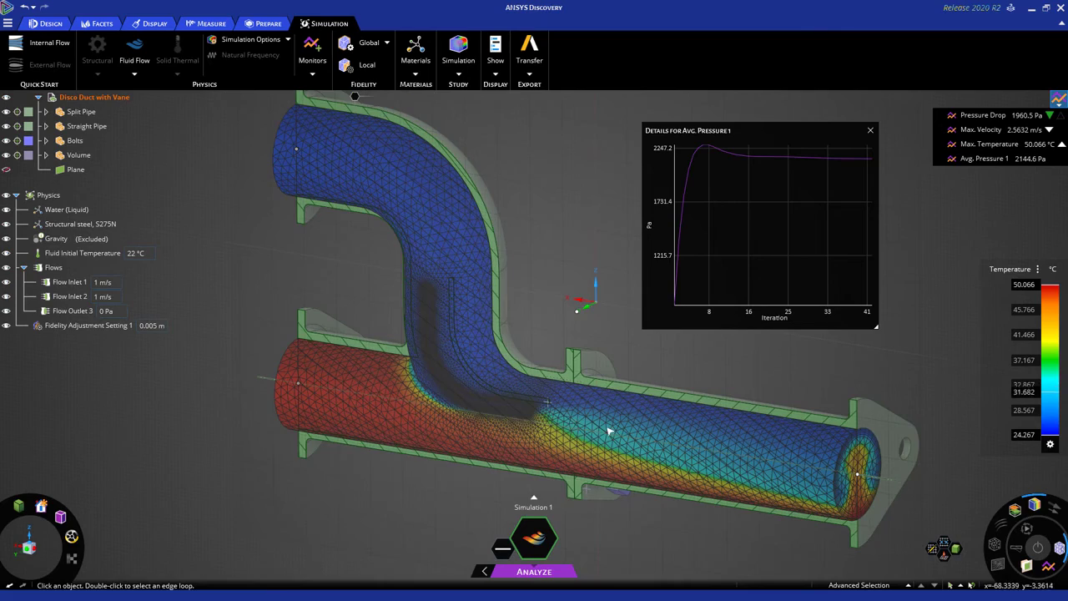
mouse_move(608, 432)
middle_down()
mouse_move(573, 444)
mouse_move(561, 434)
mouse_move(551, 368)
mouse_move(621, 434)
mouse_move(556, 455)
middle_up()
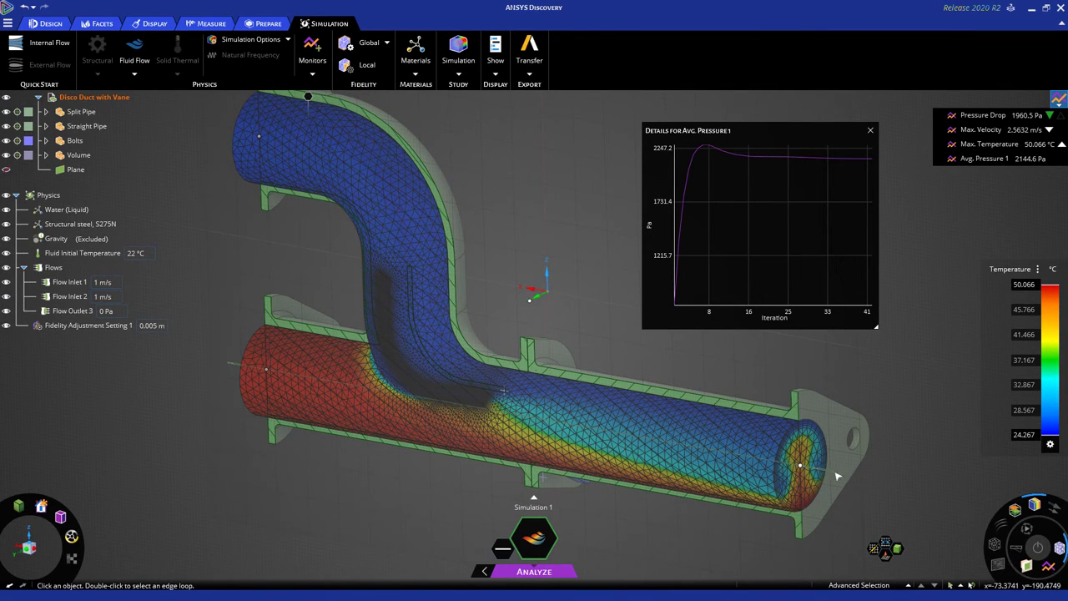
scroll(800, 490, up, 5)
scroll(799, 489, down, 5)
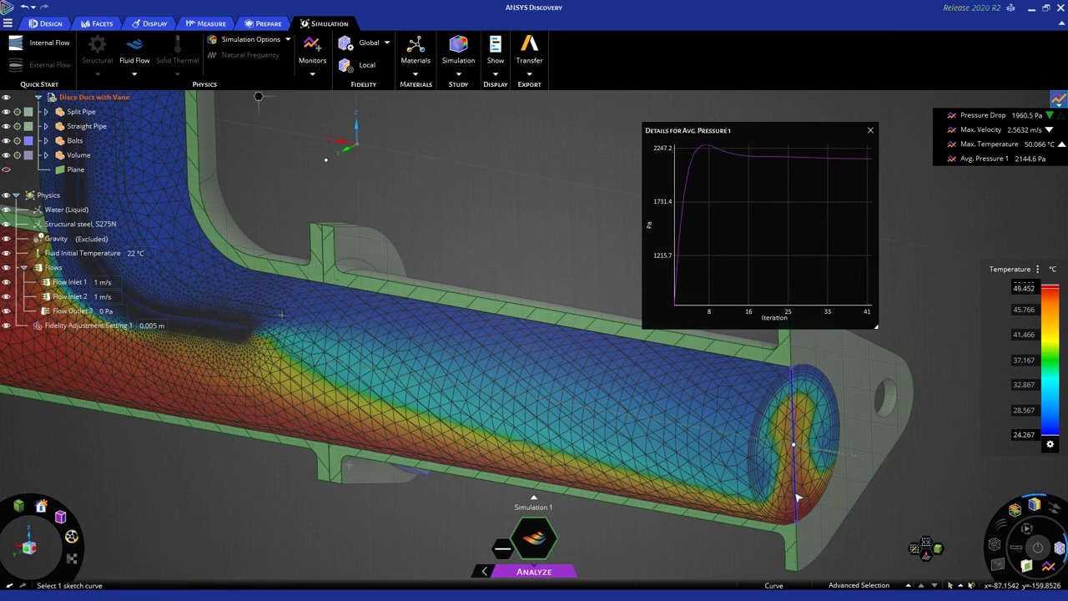
middle_drag(794, 494, 780, 501)
scroll(781, 498, down, 5)
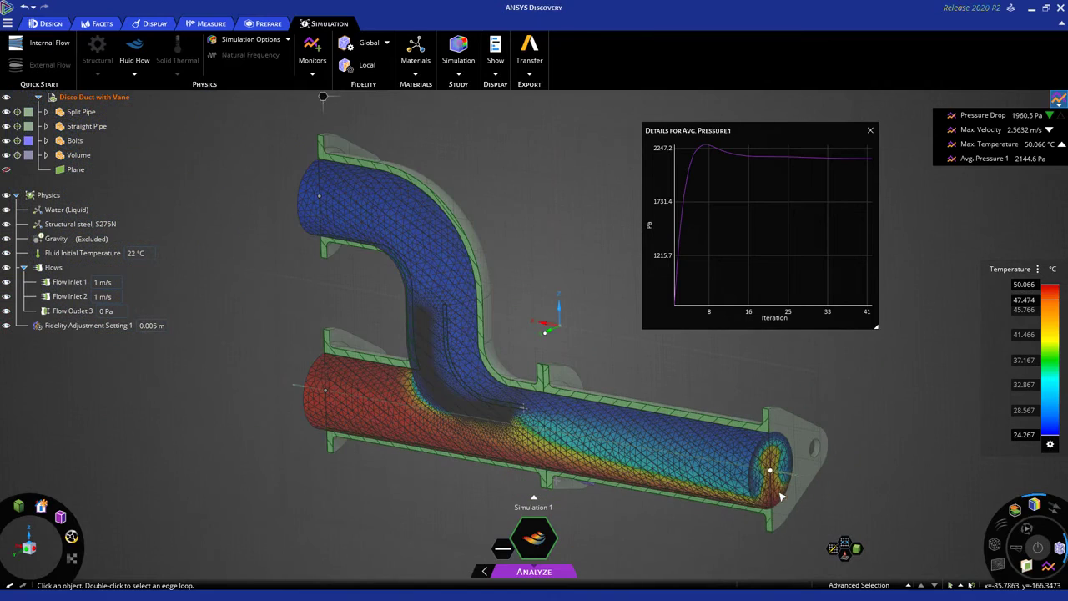
middle_drag(706, 453, 734, 429)
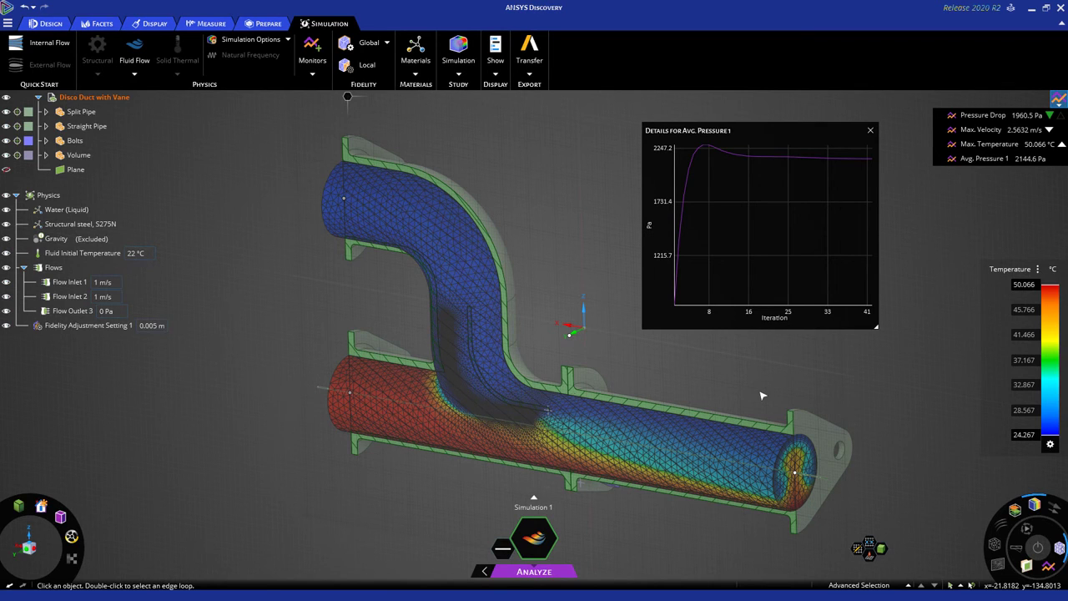
ctrl+middle_drag(768, 389, 725, 382)
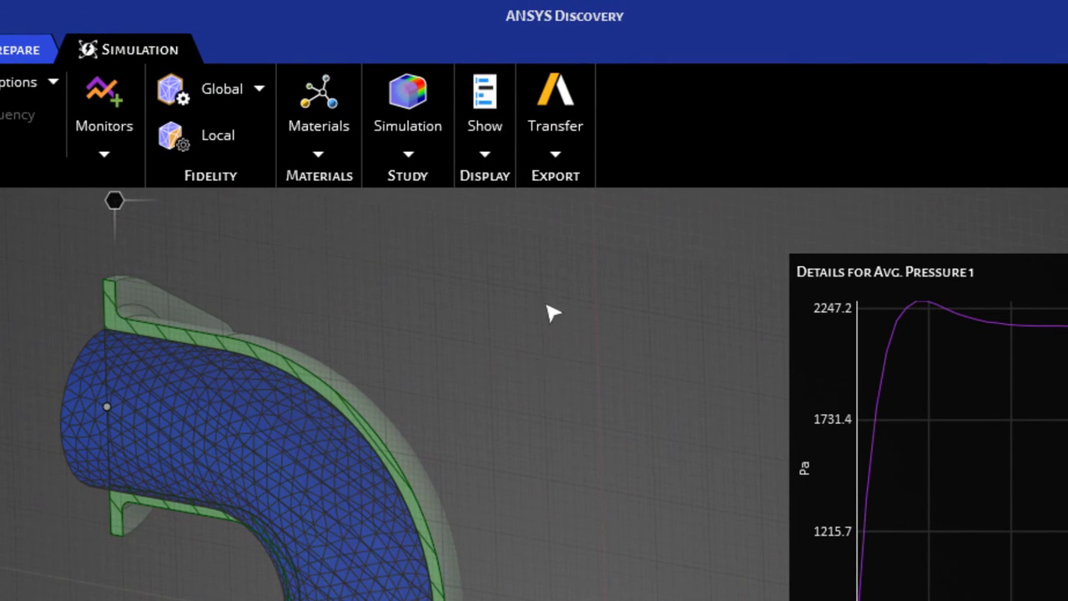
Show the Transfer options listing Mechanical 2020 R2 and Fluent 2020 R2 for the solved duct study
click(557, 153)
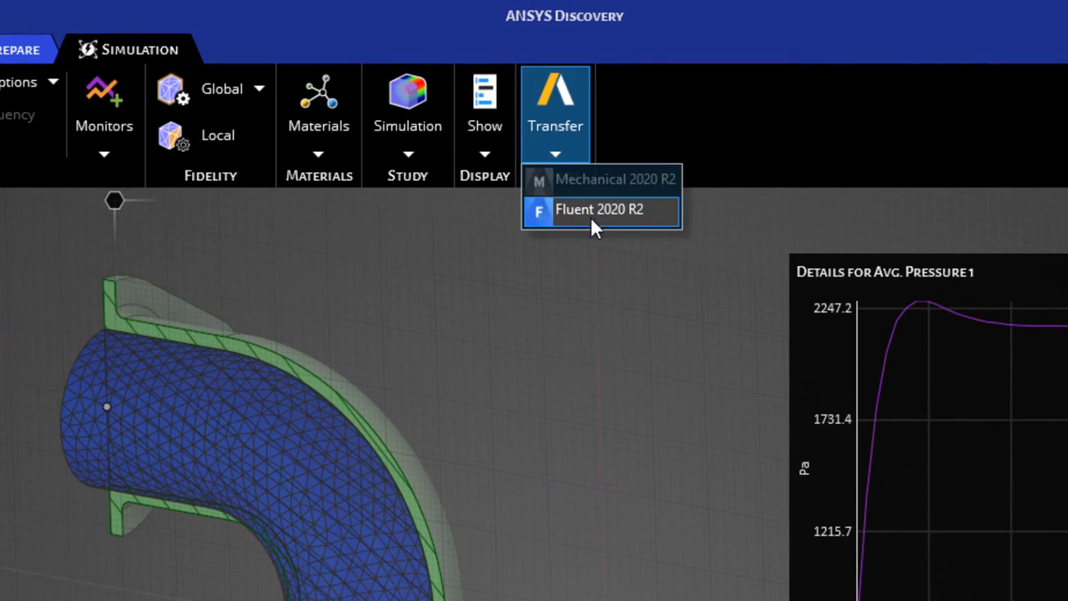